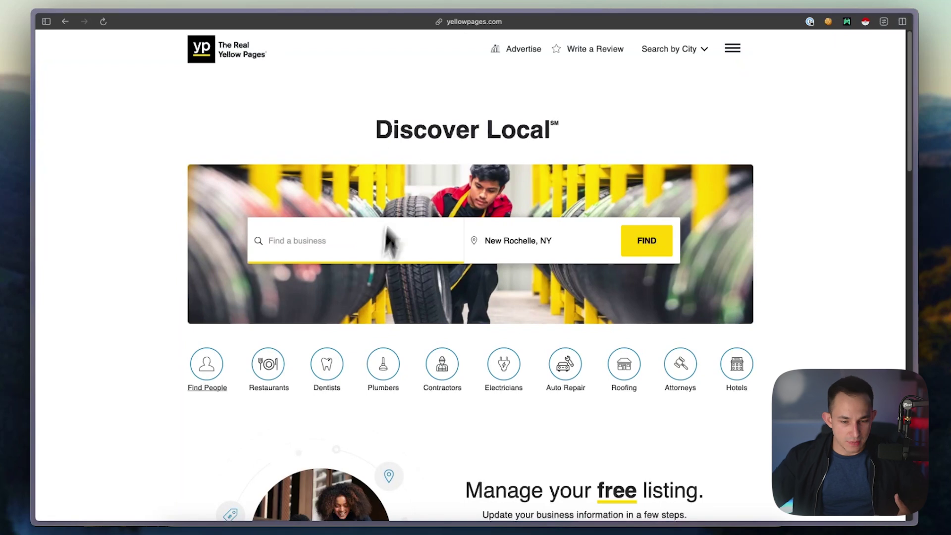
Open the Plumbers category listings for New Rochelle, NY.
left_click(384, 357)
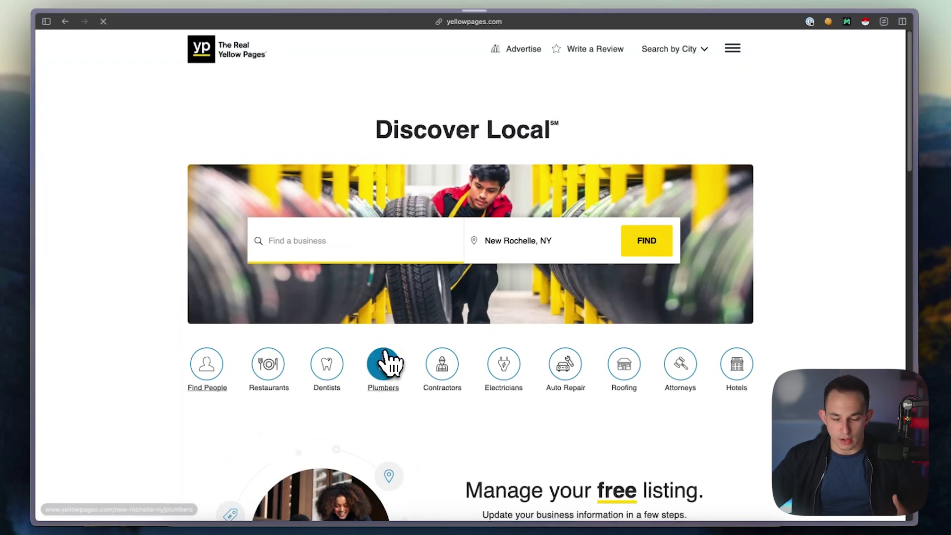
Page through the 3000 New Rochelle plumber results to page 5, then page 7.
scroll(398, 329, "down", 15)
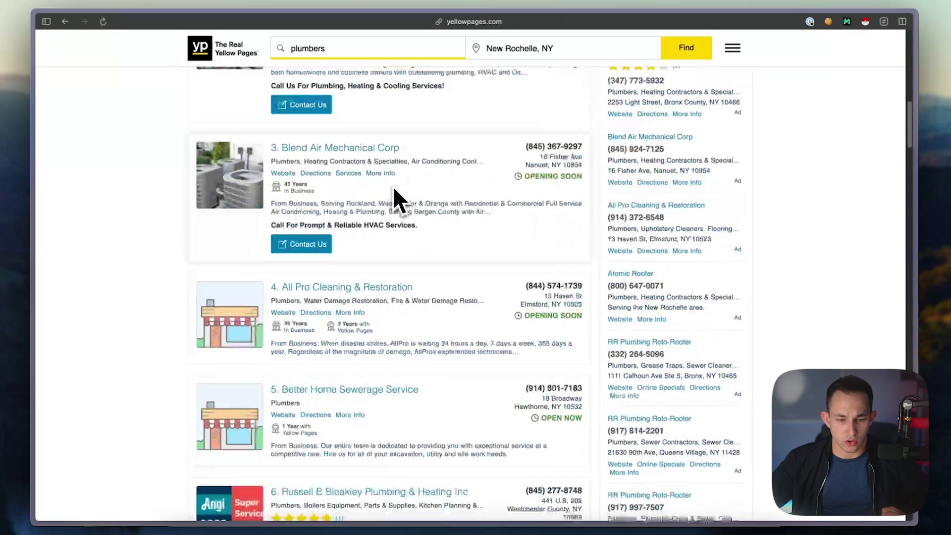
scroll(396, 237, "down", 15)
scroll(389, 246, "up", 5)
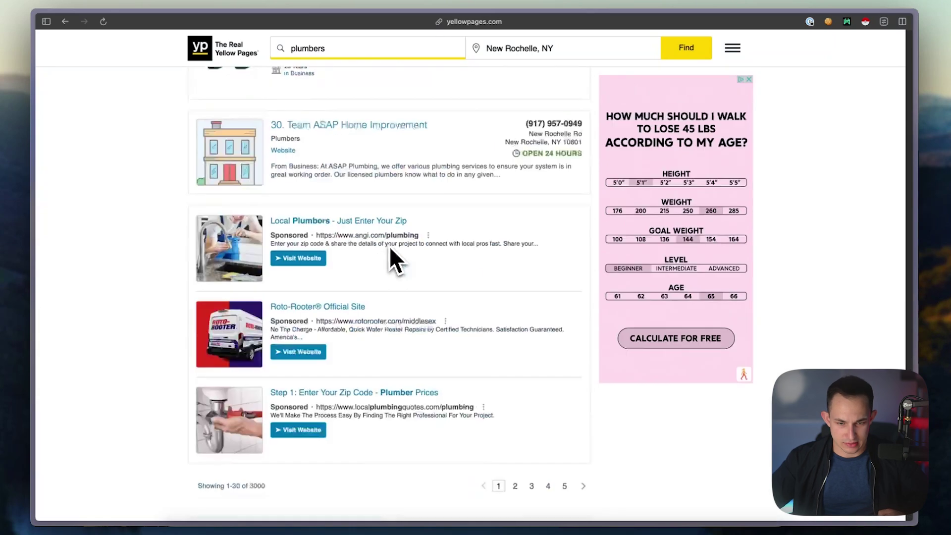
scroll(387, 245, "down", 4)
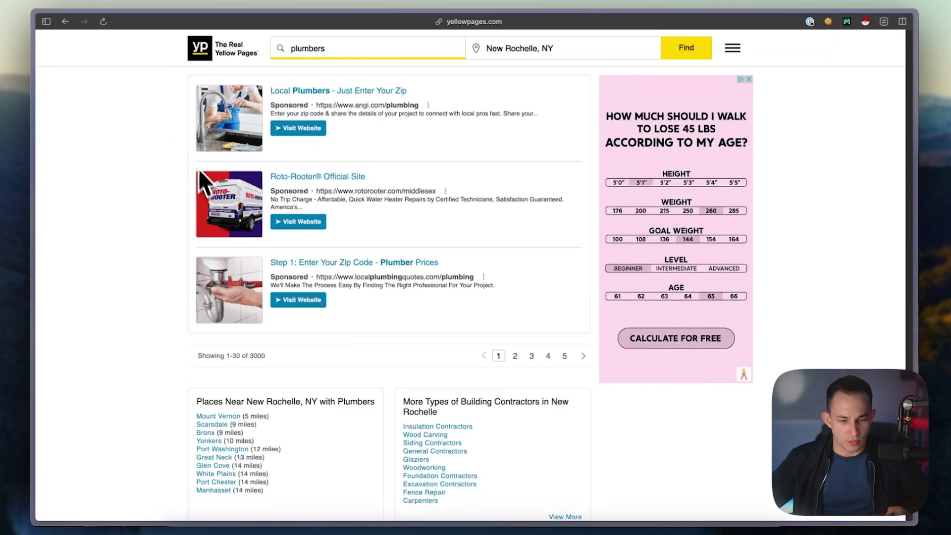
left_click(547, 355)
scroll(545, 347, "down", 20)
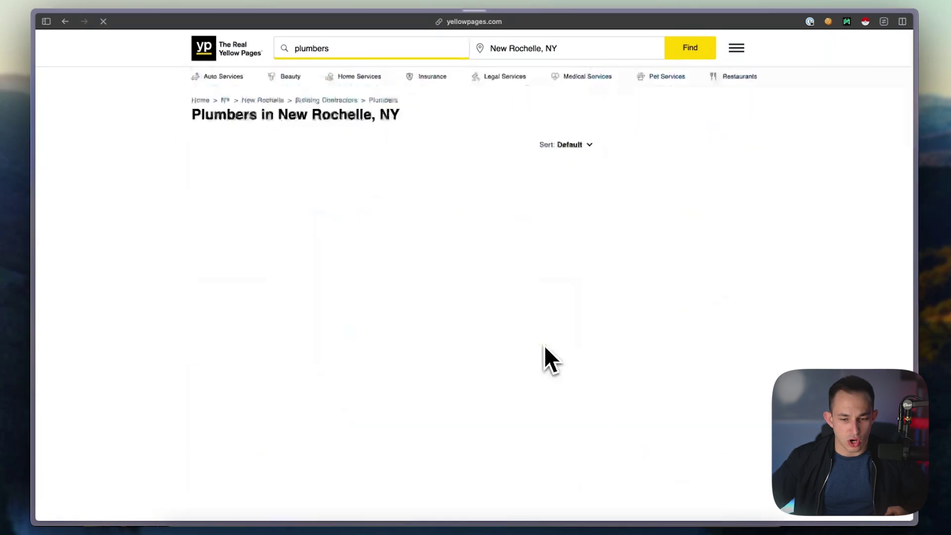
scroll(544, 346, "down", 20)
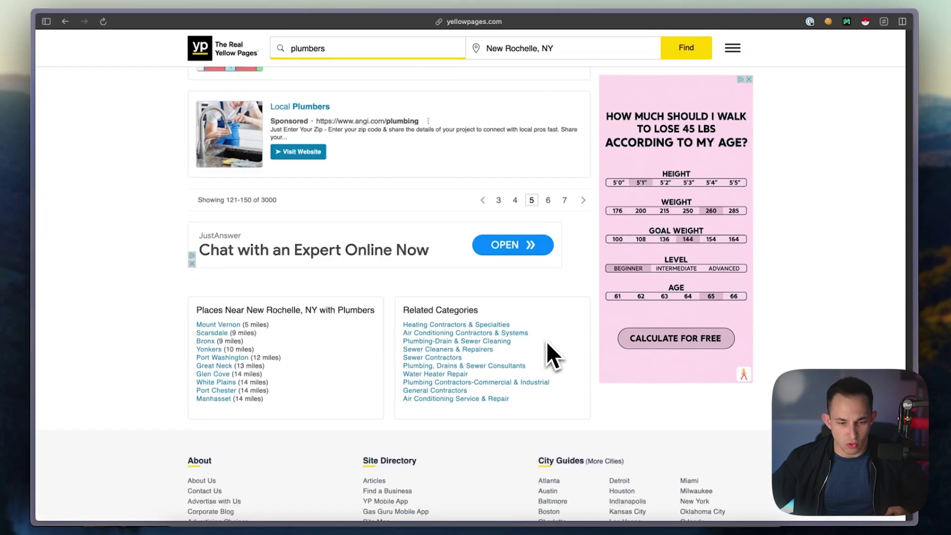
scroll(547, 346, "up", 4)
left_click(572, 399)
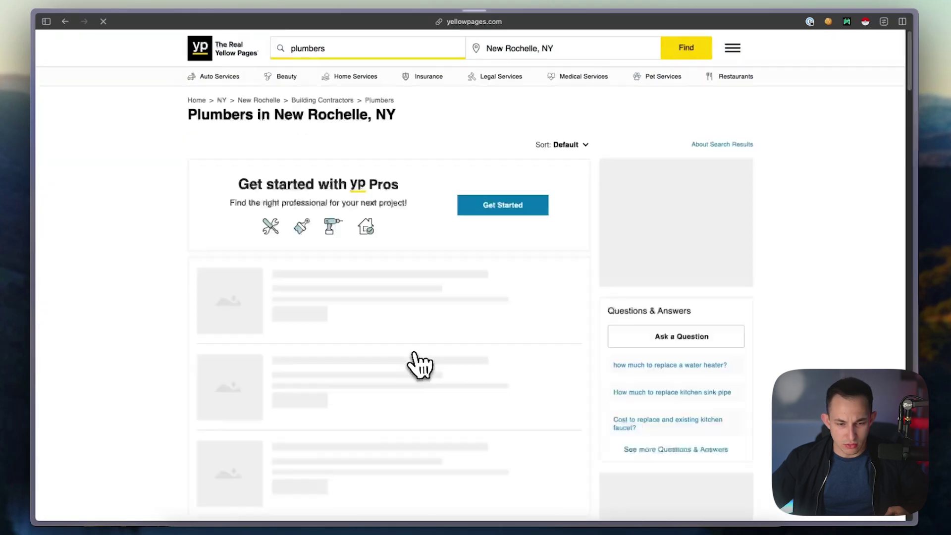
scroll(411, 354, "down", 20)
scroll(411, 354, "down", 15)
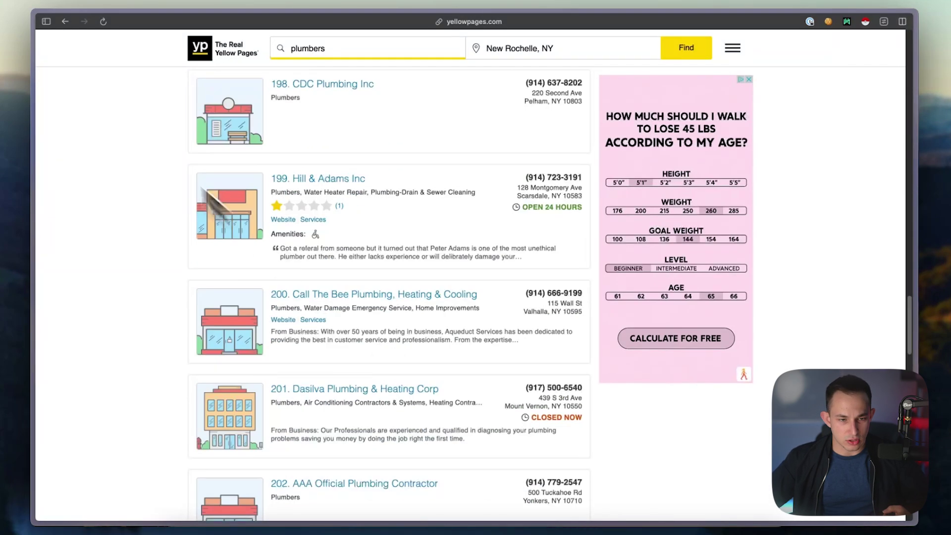
left_click(46, 22)
In the 50 States/Cities sheet, review the Virginia list's first 25 cities and the Hawaii list.
left_click(99, 168)
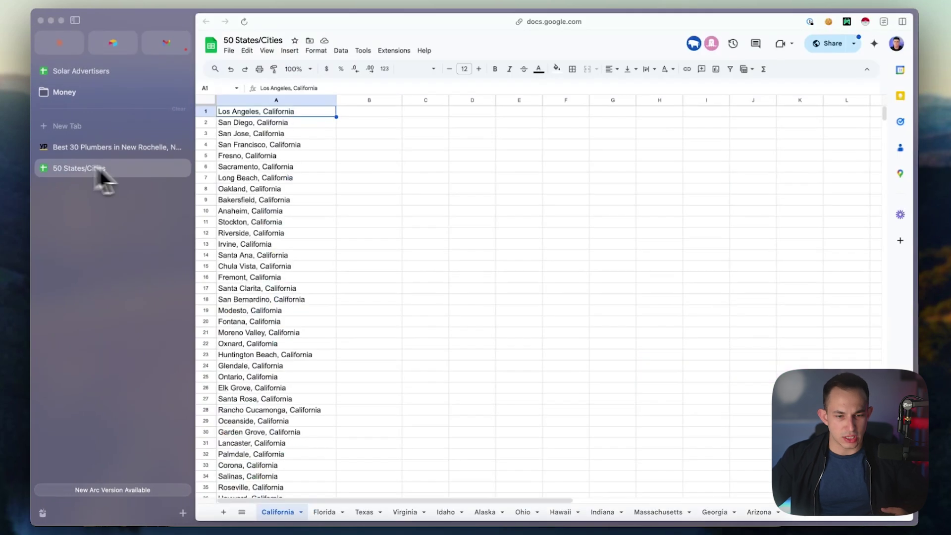
left_click(371, 167)
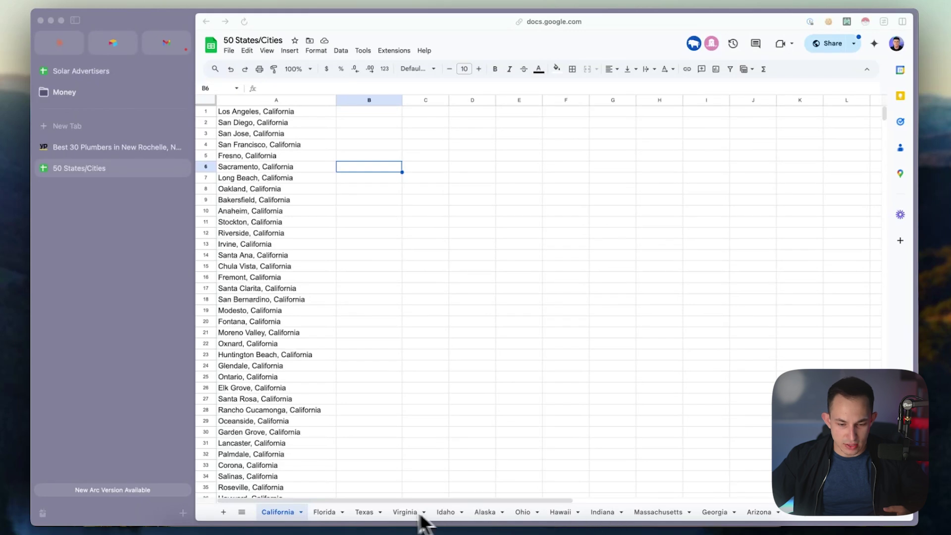
left_click(404, 513)
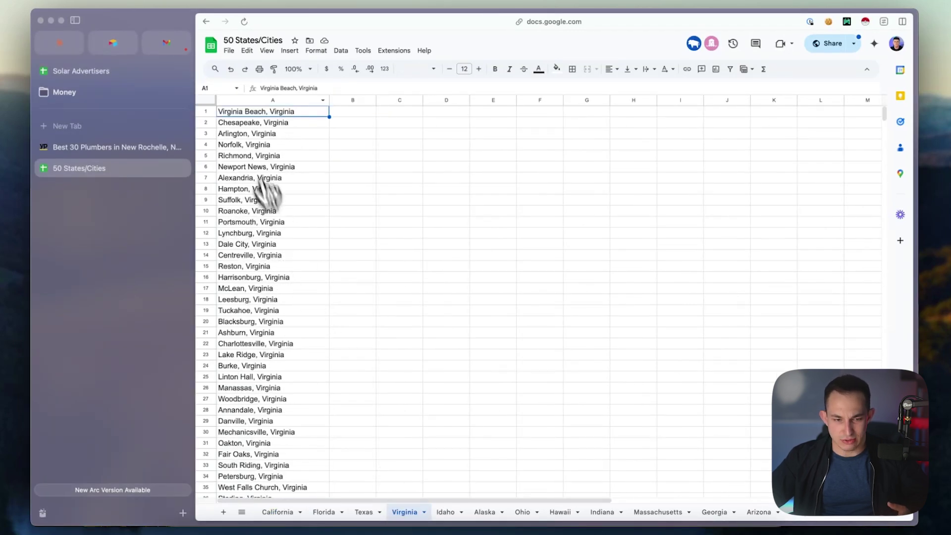
left_click_drag(245, 112, 264, 382)
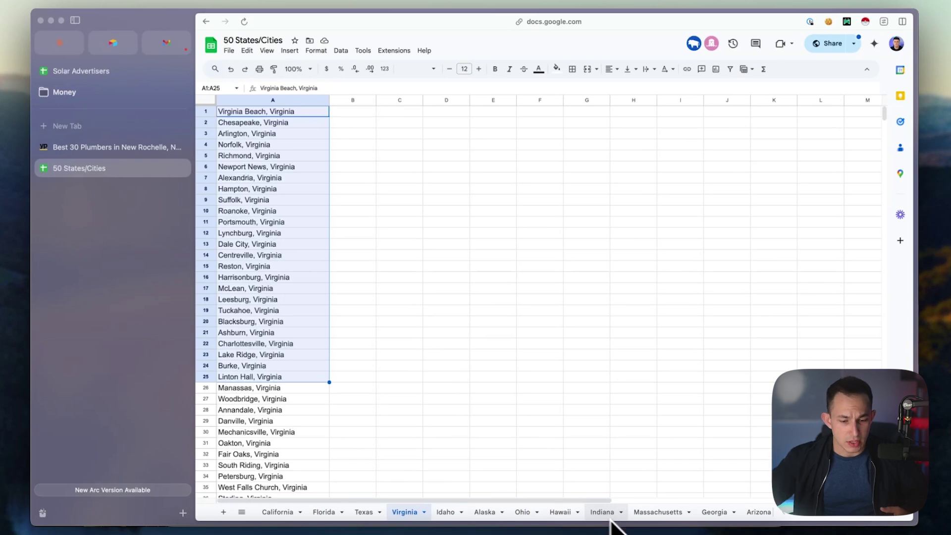
left_click(560, 512)
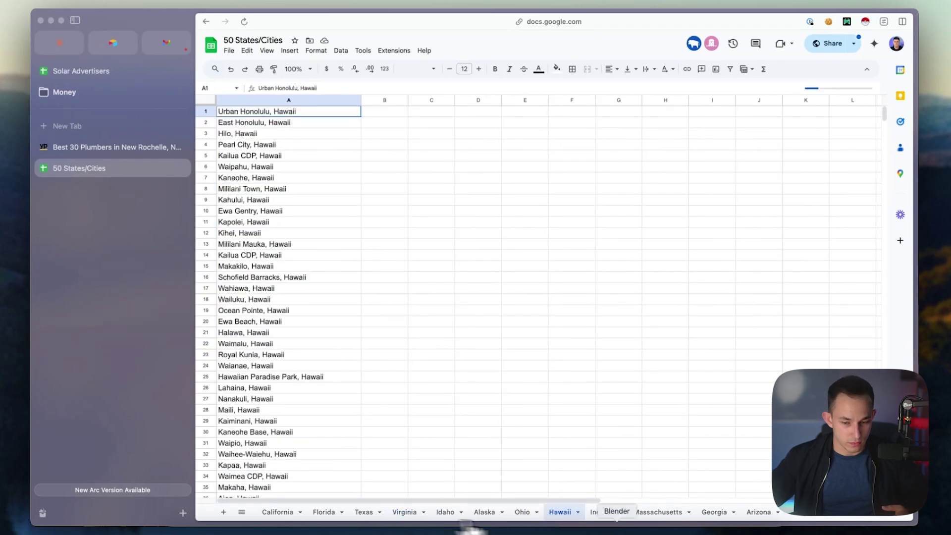
Take Tampa, Florida from the Florida list into the Yellow Pages location field.
left_click(315, 510)
left_click(240, 133)
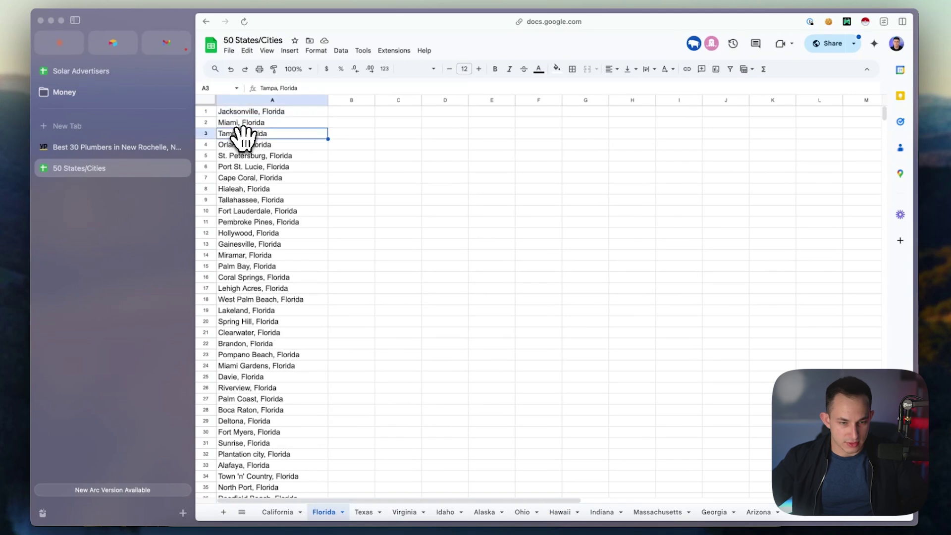
left_click(111, 147)
left_click(648, 48)
Search plumbers in Tampa, Florida, returning 827 results.
type("Tampa, Florida")
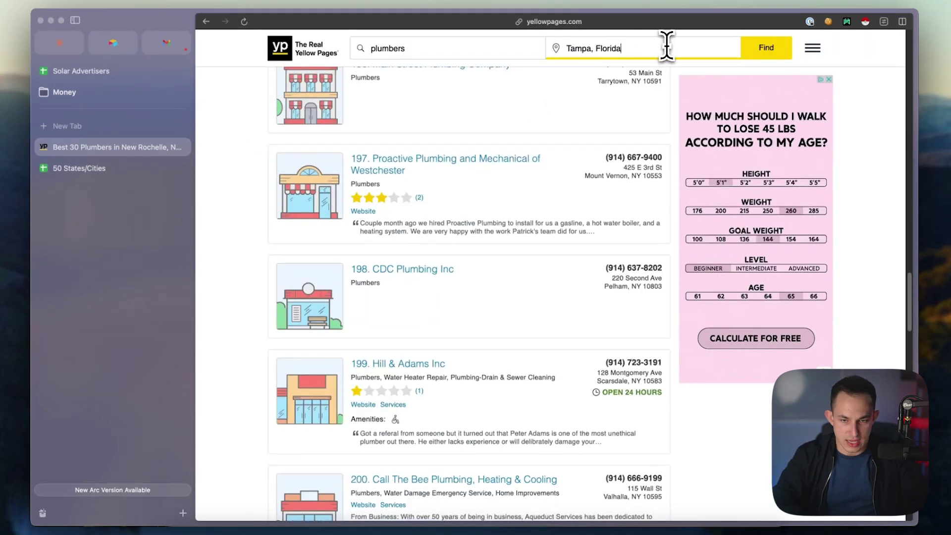
left_click(765, 48)
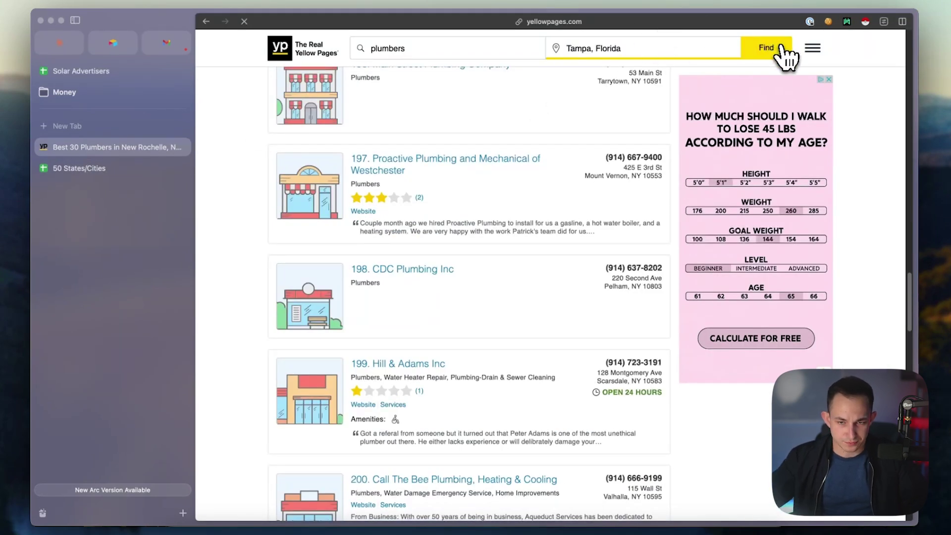
scroll(598, 152, "up", 15)
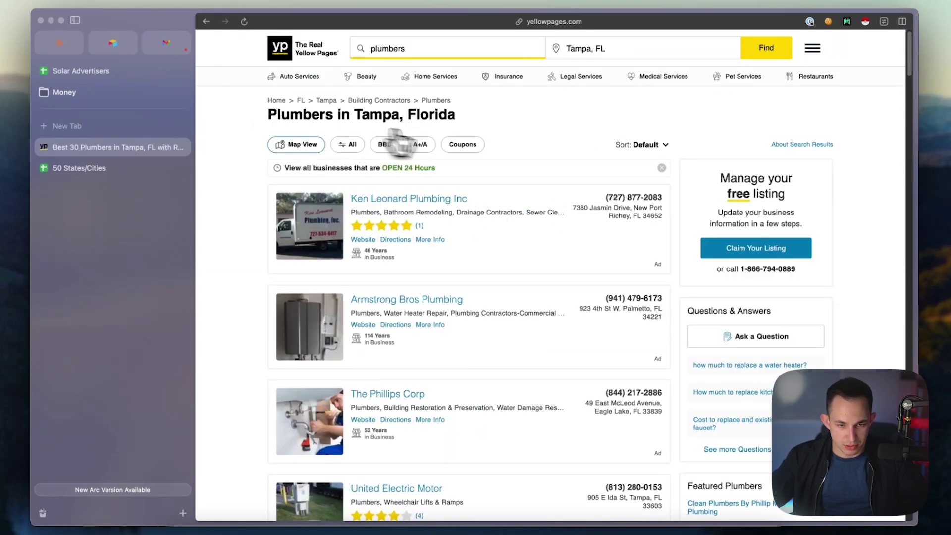
scroll(356, 149, "down", 20)
scroll(496, 305, "down", 20)
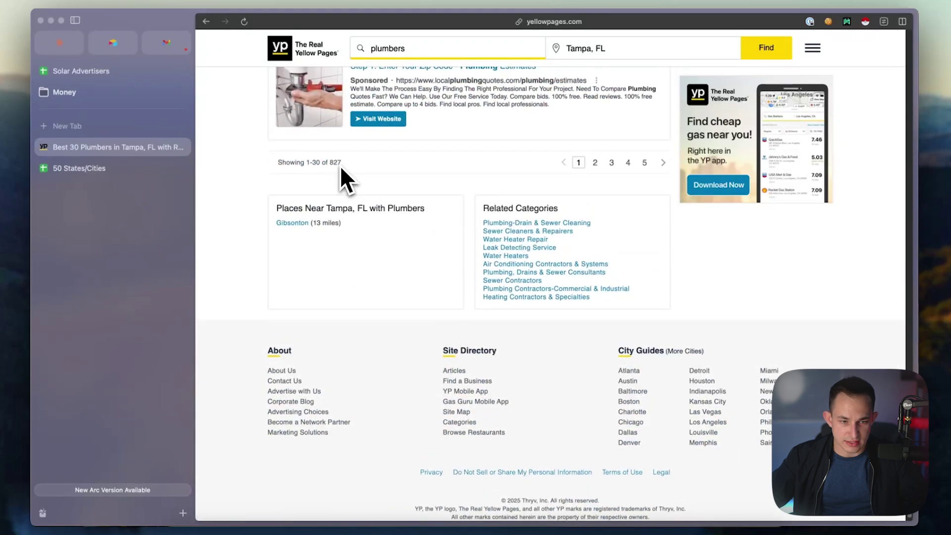
Search plumbers in Melbourne, Florida (257 results), then go back to the Tampa results.
left_click(70, 168)
scroll(249, 310, "down", 5)
left_click(291, 323)
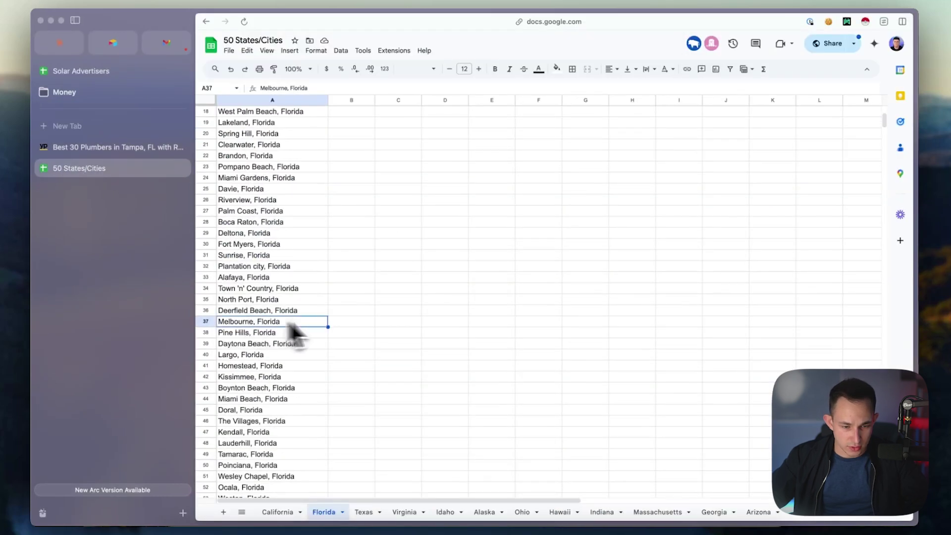
left_click(115, 149)
left_click(596, 49)
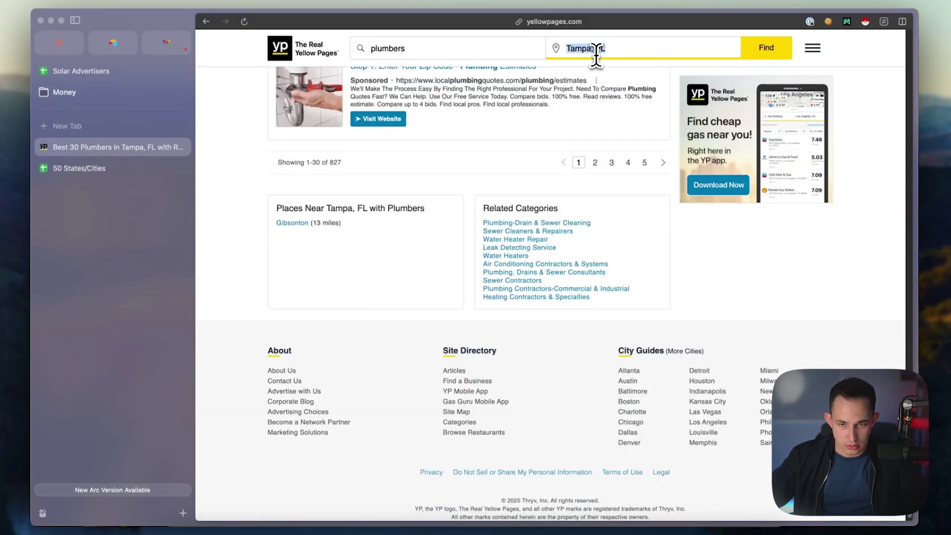
type("Melbourne, Florida")
left_click(764, 56)
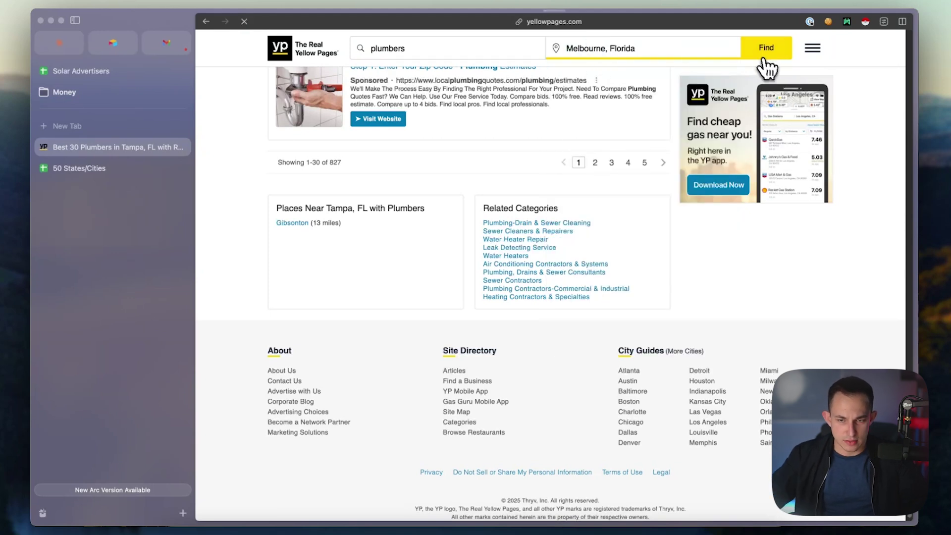
scroll(446, 252, "down", 15)
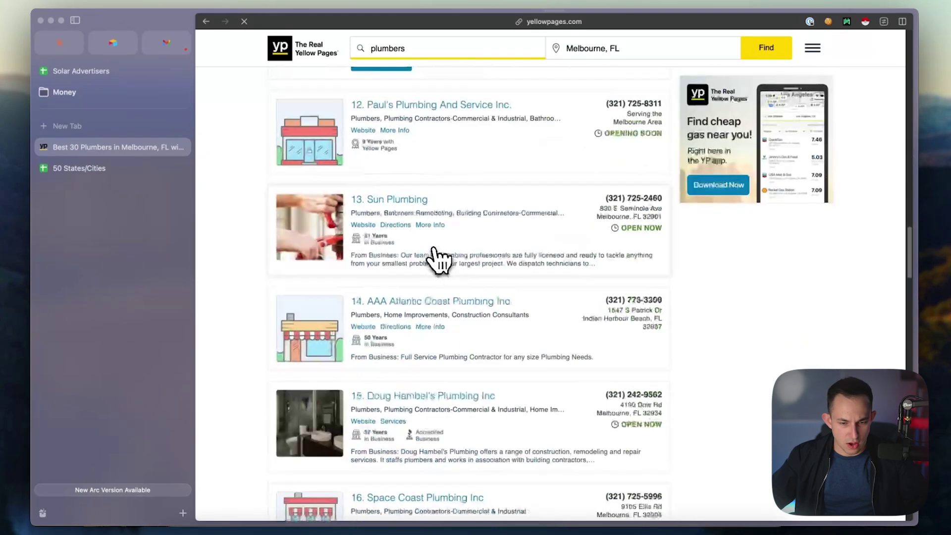
scroll(436, 258, "down", 20)
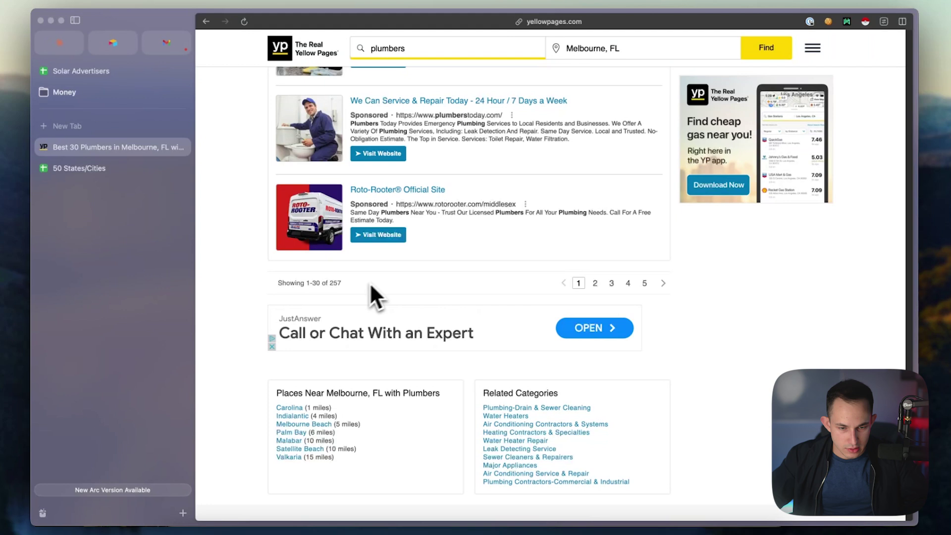
double_click(334, 285)
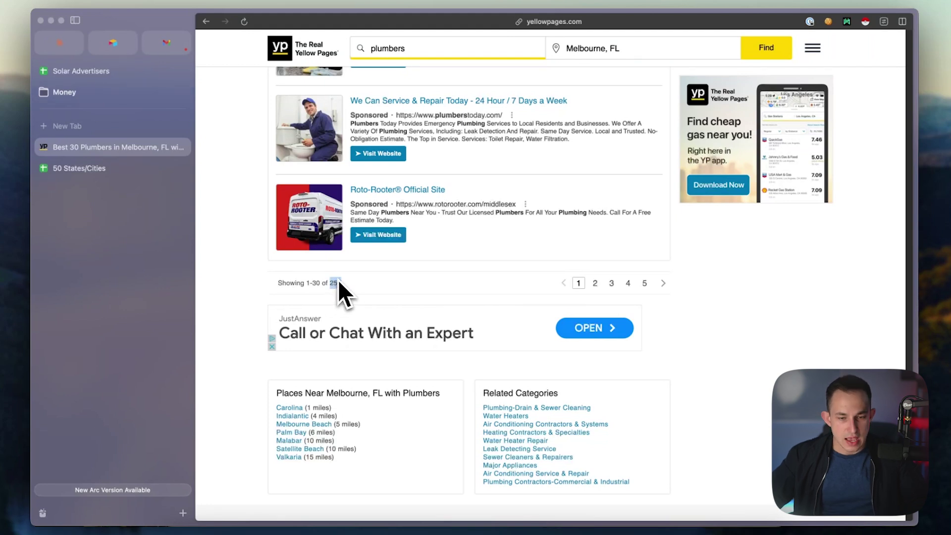
key("super+bracketleft")
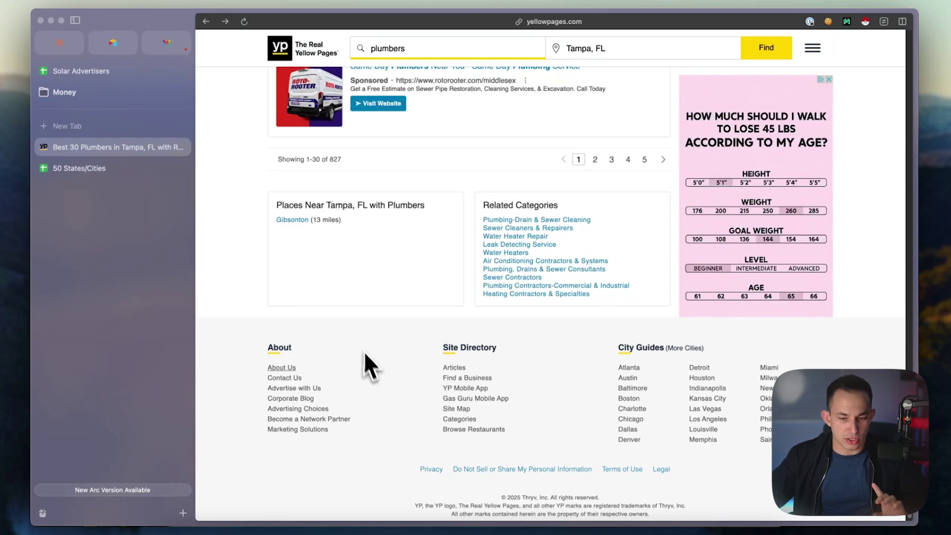
key("super+Tab")
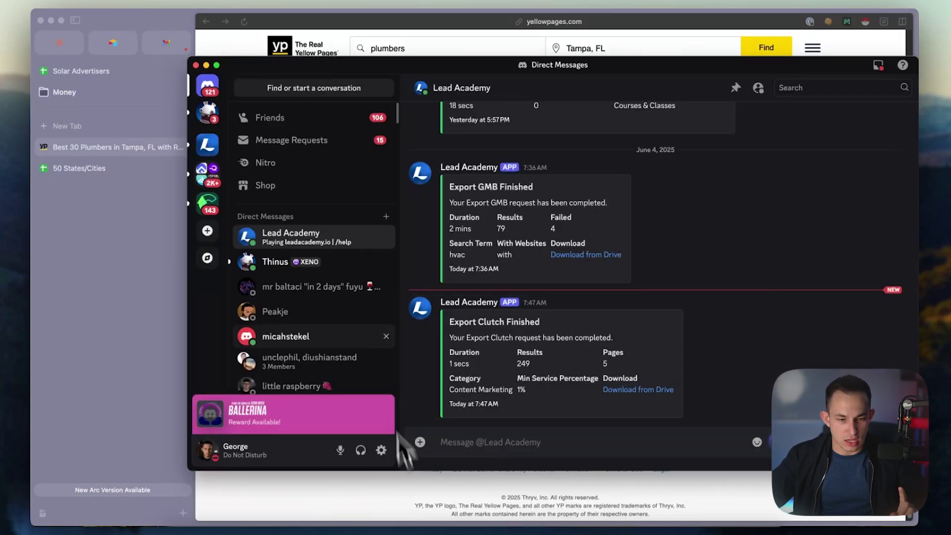
Check the Lead Academy pro-chat channel and dismiss the Export Clutch progress message.
left_click(207, 144)
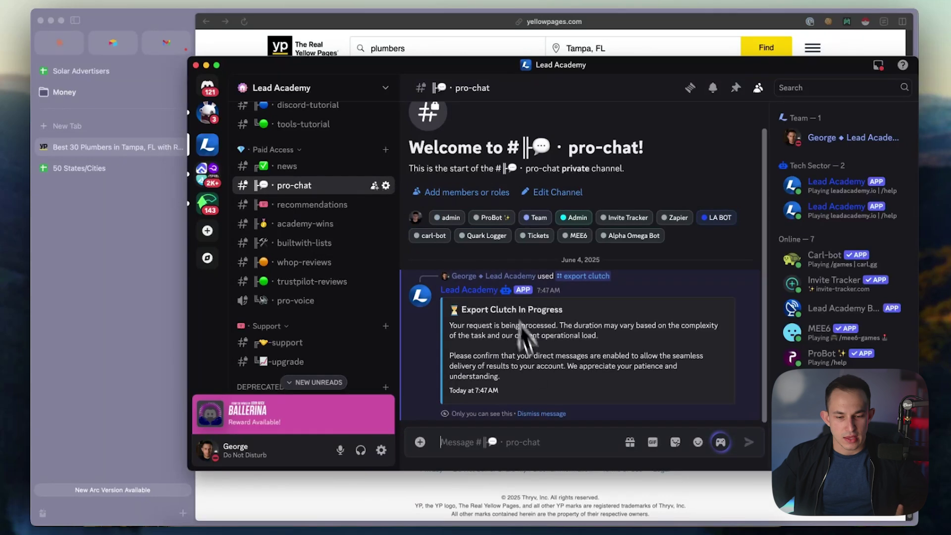
left_click(537, 413)
left_click(97, 224)
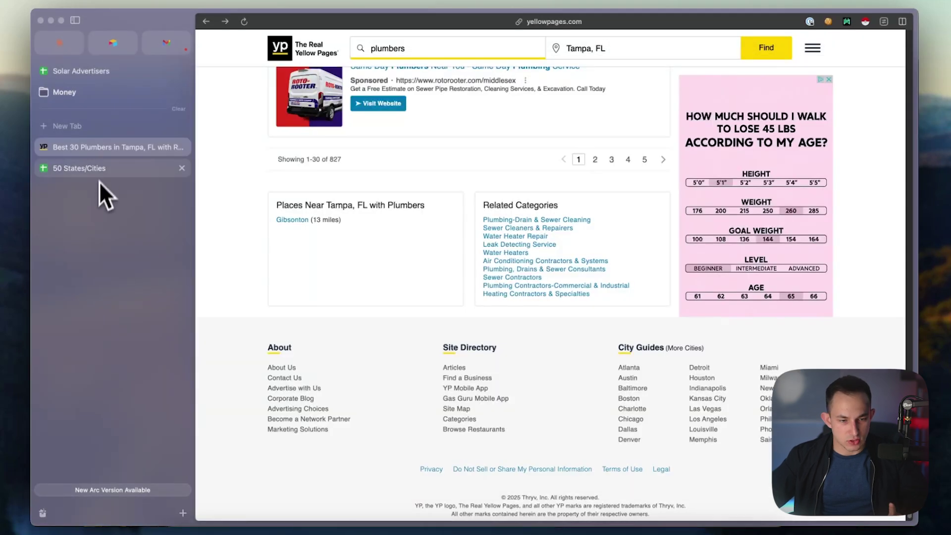
Select Immokalee, Citrus Park and Palm Springs (A151:A153) in the Florida city list.
left_click(109, 168)
scroll(361, 282, "up", 6)
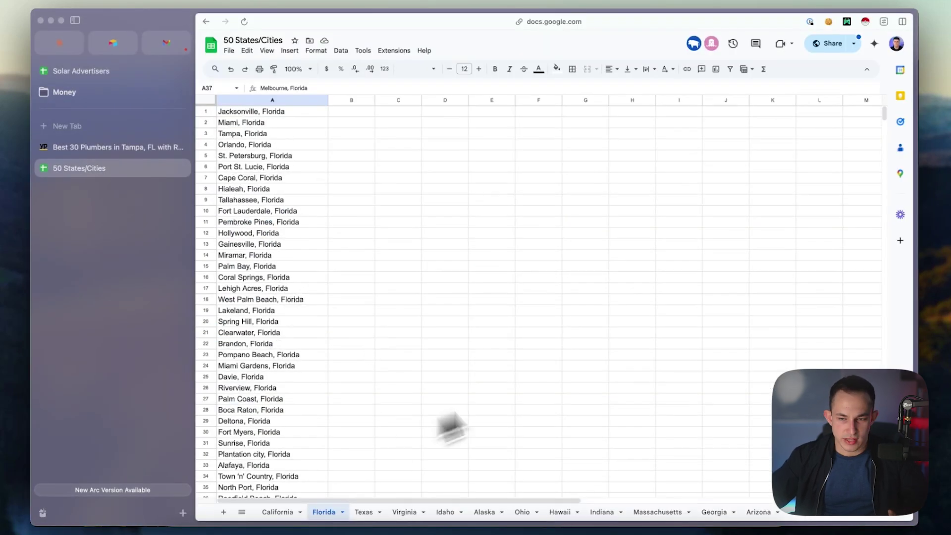
scroll(420, 367, "down", 20)
scroll(411, 370, "down", 20)
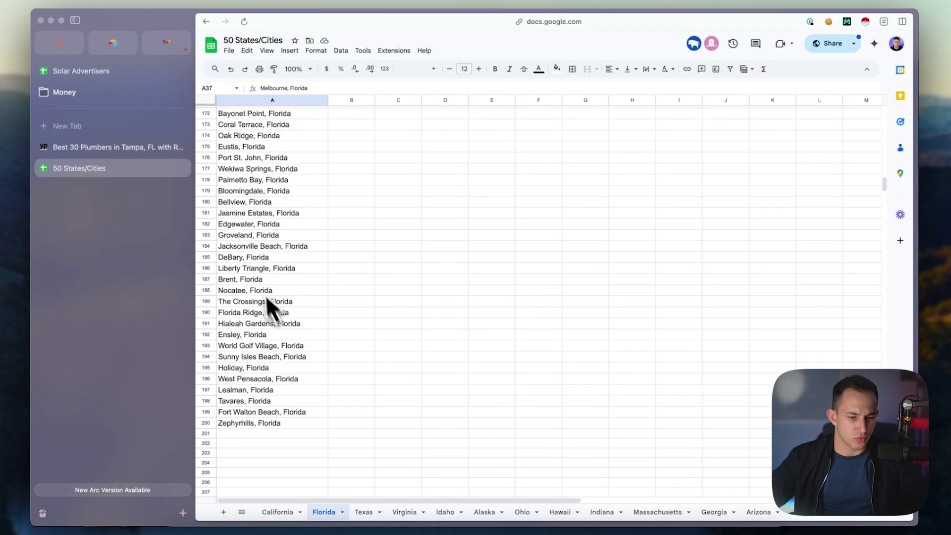
scroll(262, 267, "up", 10)
left_click_drag(251, 203, 251, 225)
key("super+c")
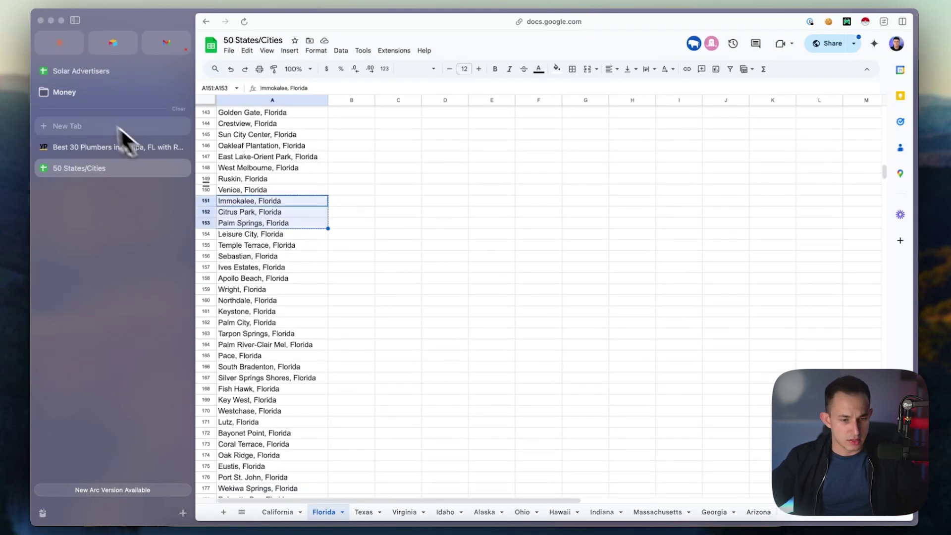
Paste the three Florida cities into column A of a new blank spreadsheet and widen it.
left_click(211, 46)
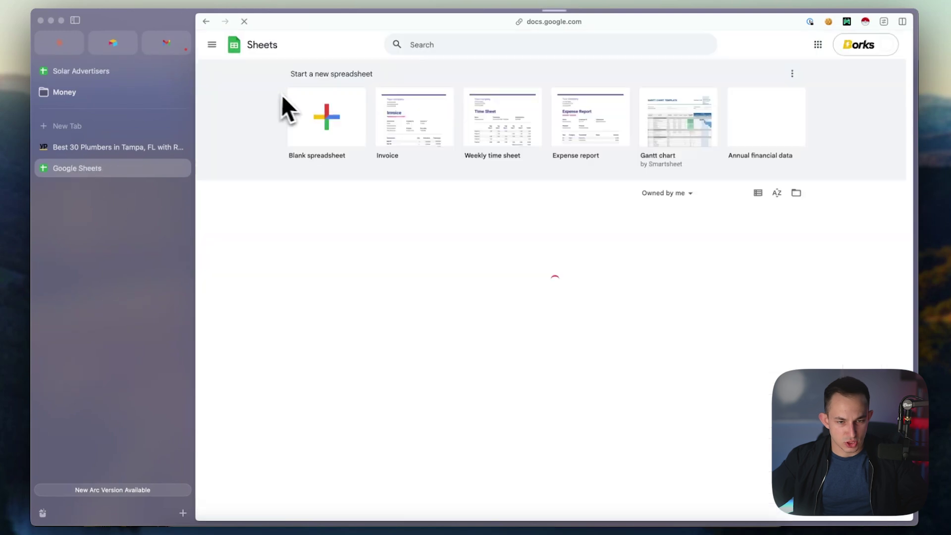
left_click(310, 122)
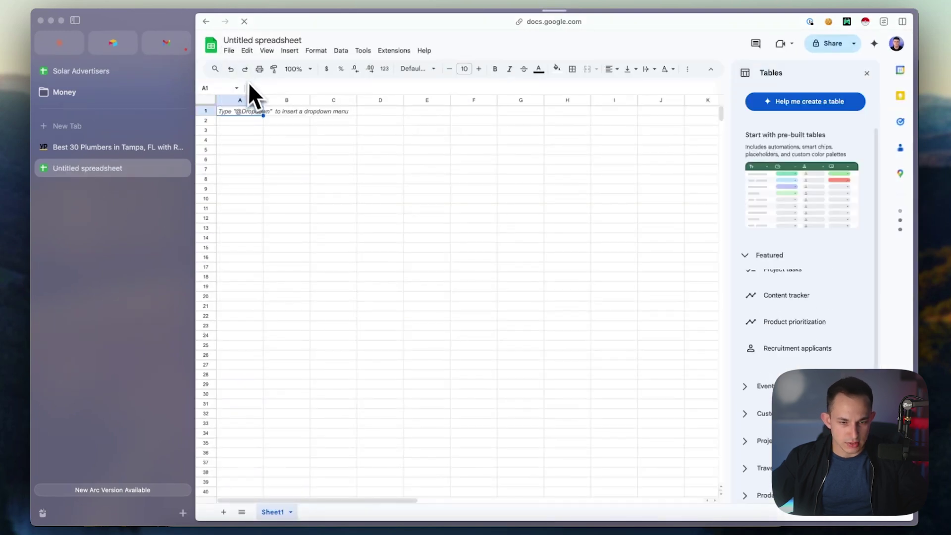
key("super+v")
left_click(379, 247)
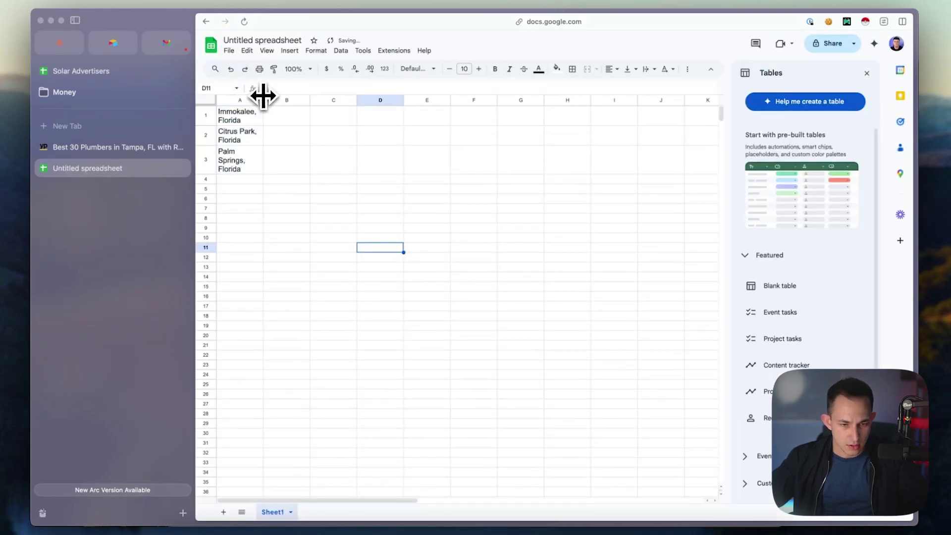
left_click_drag(262, 100, 304, 102)
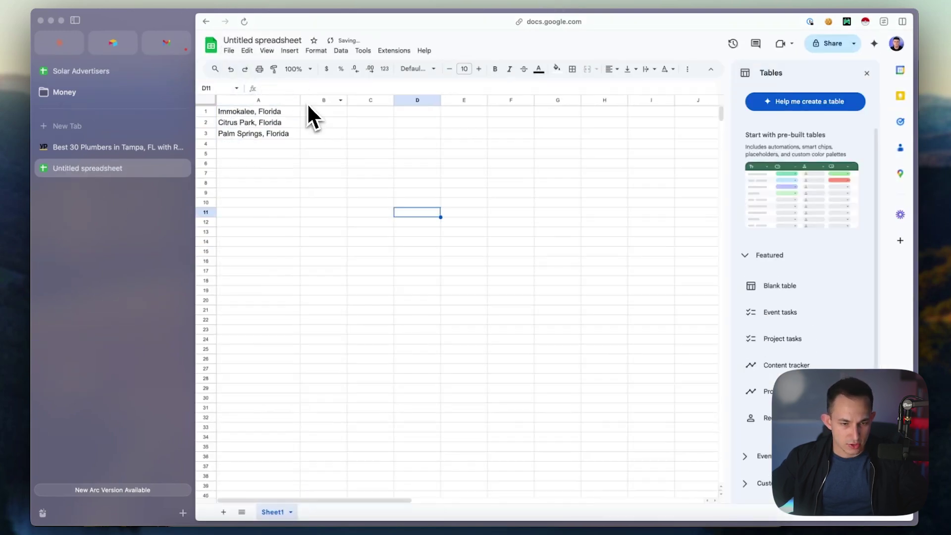
Download the spreadsheet as a Comma Separated Values (.csv) file.
left_click(229, 52)
mouse_move(277, 164)
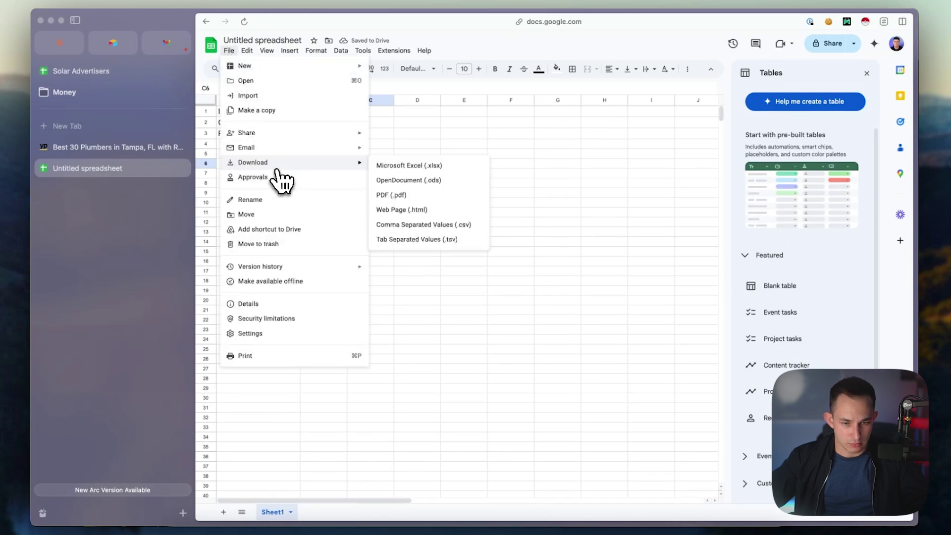
left_click(426, 224)
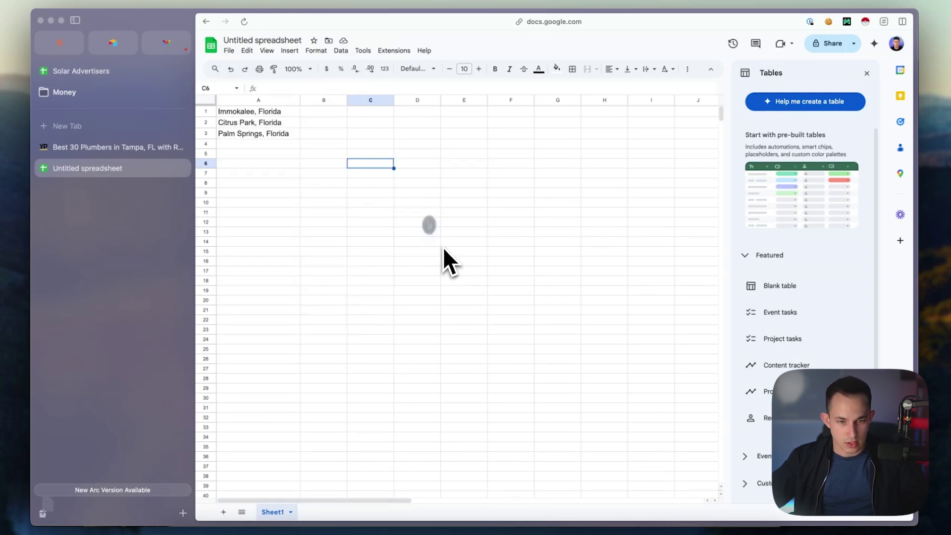
left_click(425, 522)
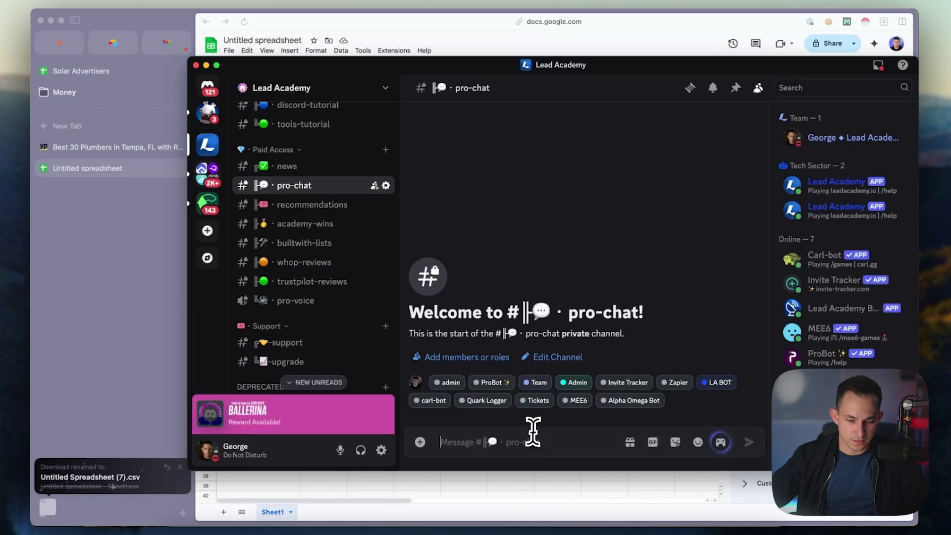
Start /export yellowpages in Discord with Plumbers, copied from the Yellow Pages heading, as business type.
type("/")
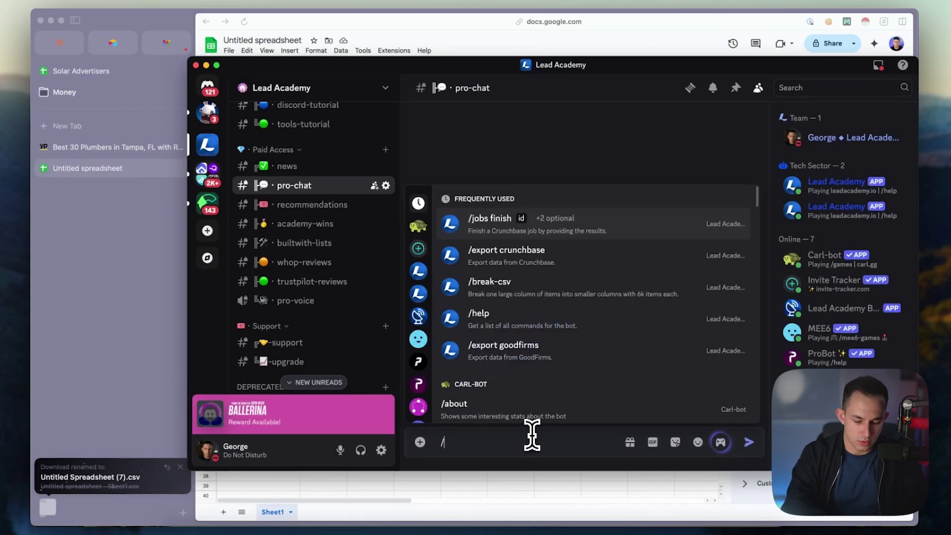
type("yellow")
key("Return")
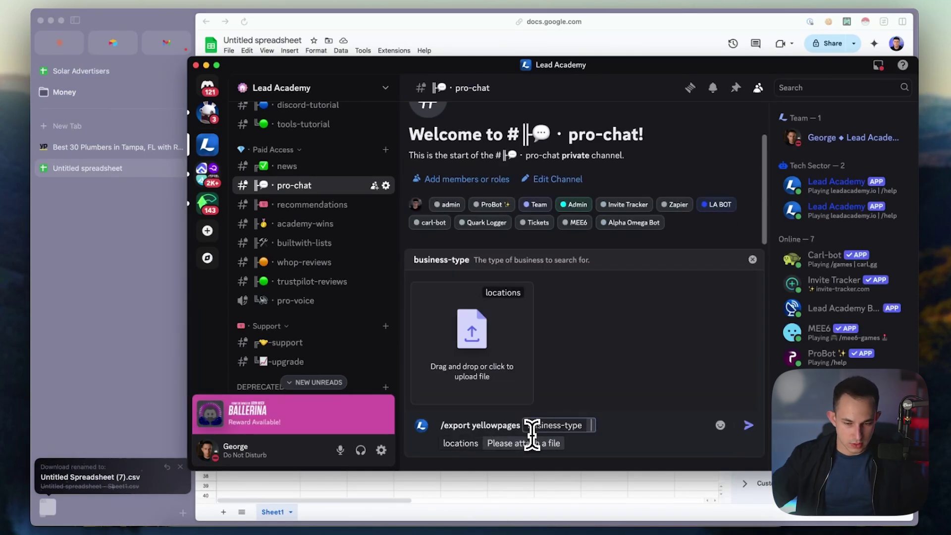
left_click(174, 254)
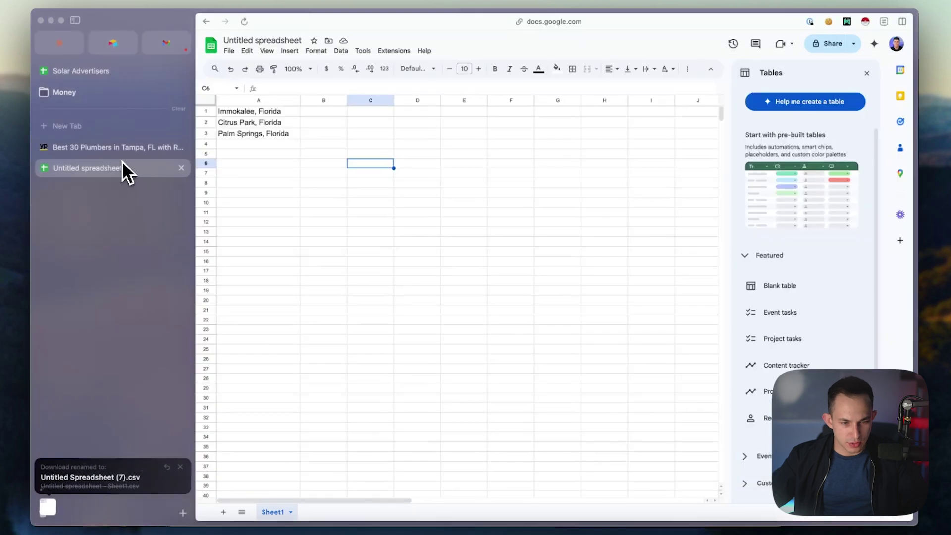
left_click(164, 147)
scroll(488, 129, "up", 5)
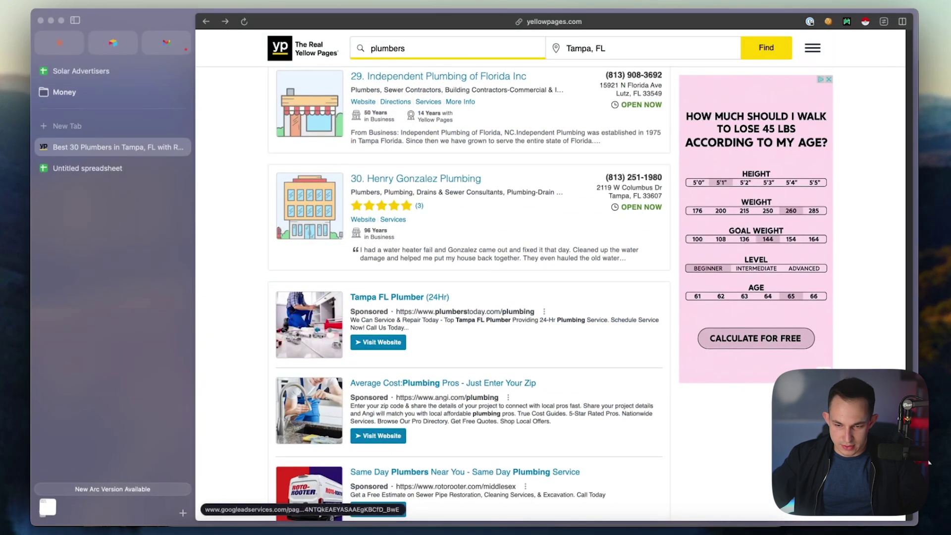
scroll(800, 312, "up", 20)
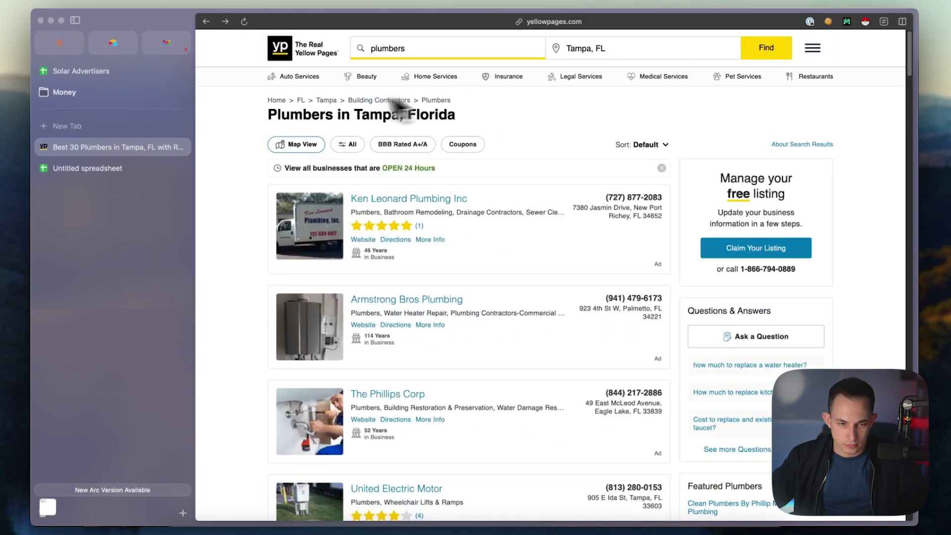
double_click(299, 116)
key("super+c")
key("super+Tab")
key("super+v")
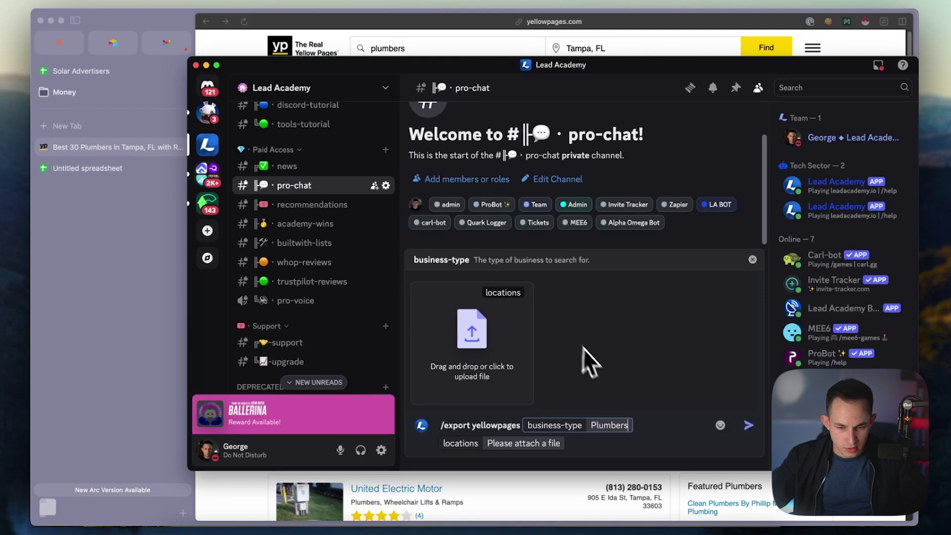
Attach the downloaded cities CSV as locations and send the export command.
left_click(554, 443)
left_click(492, 326)
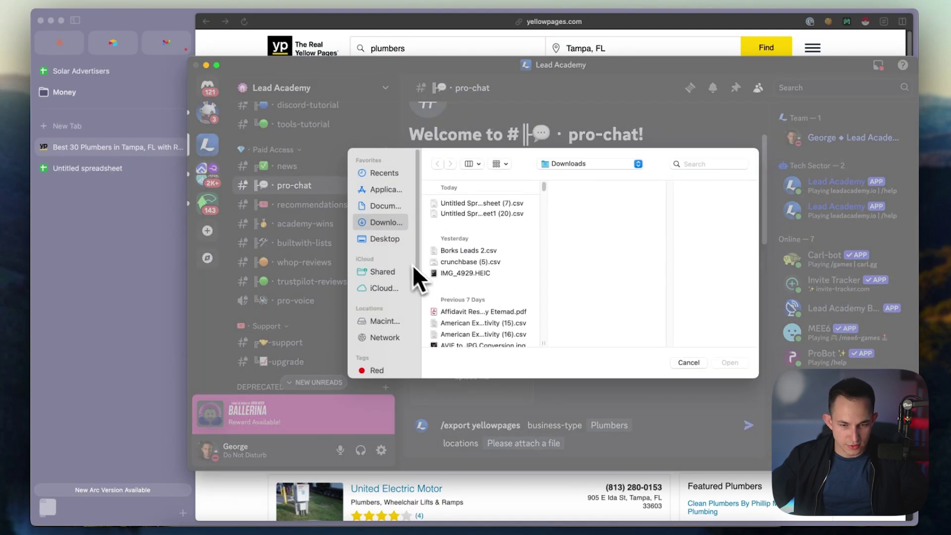
double_click(501, 204)
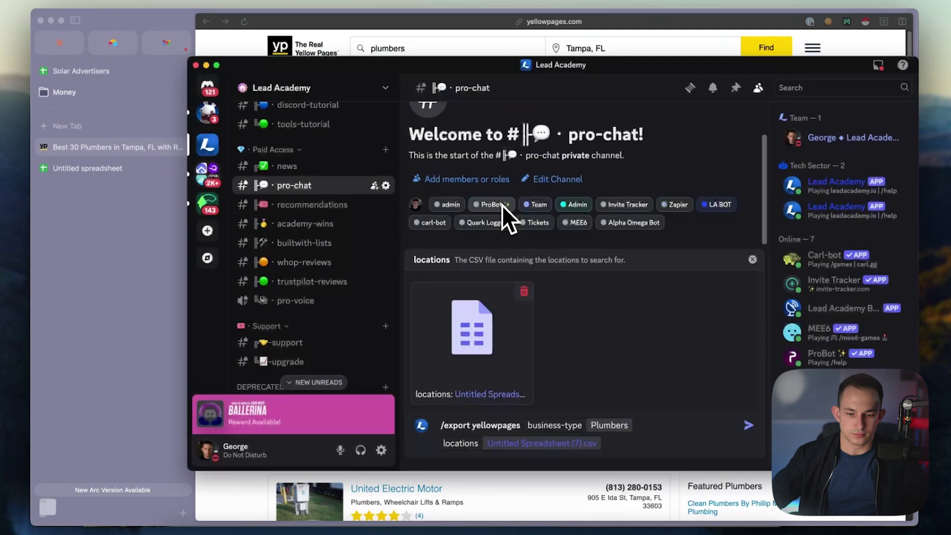
left_click(744, 428)
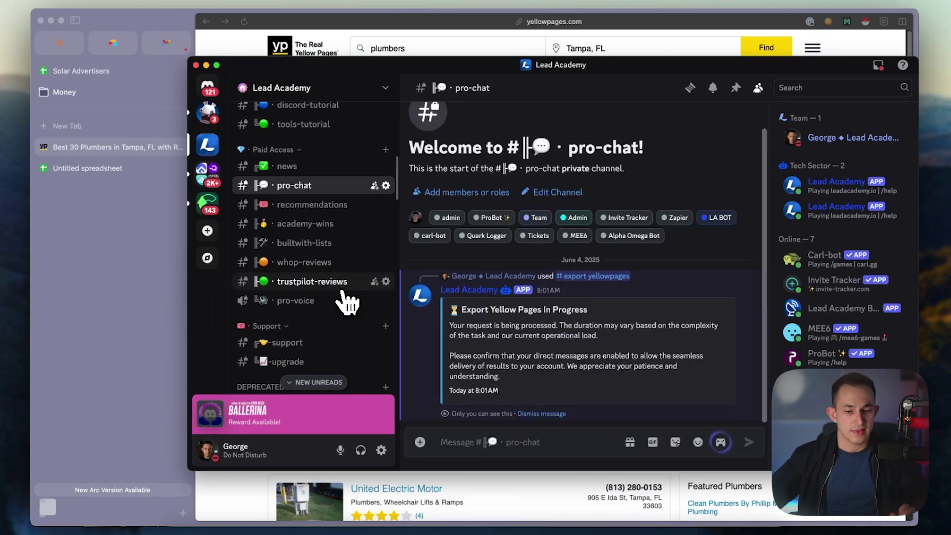
left_click(135, 266)
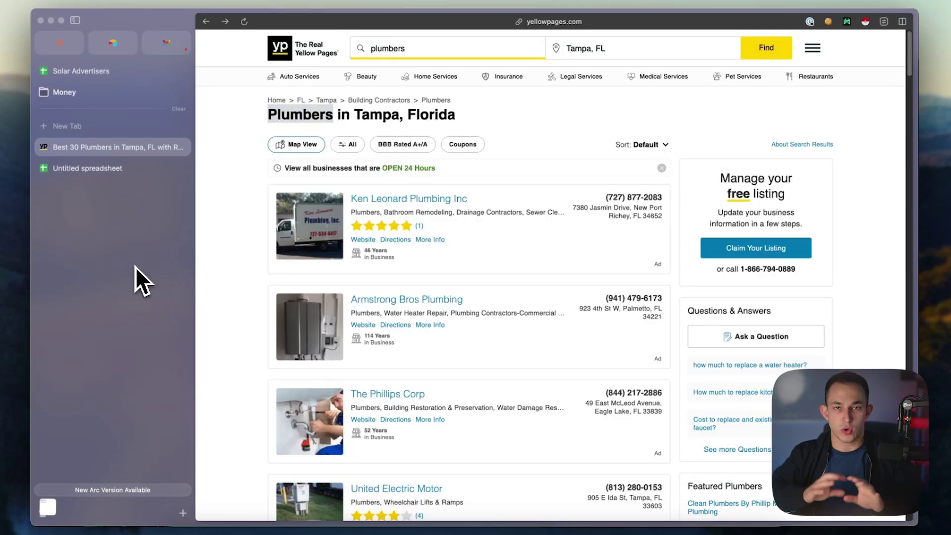
Load leadacademy.io in a new browser tab.
key("super+t")
type("leadacademy.io")
key("Return")
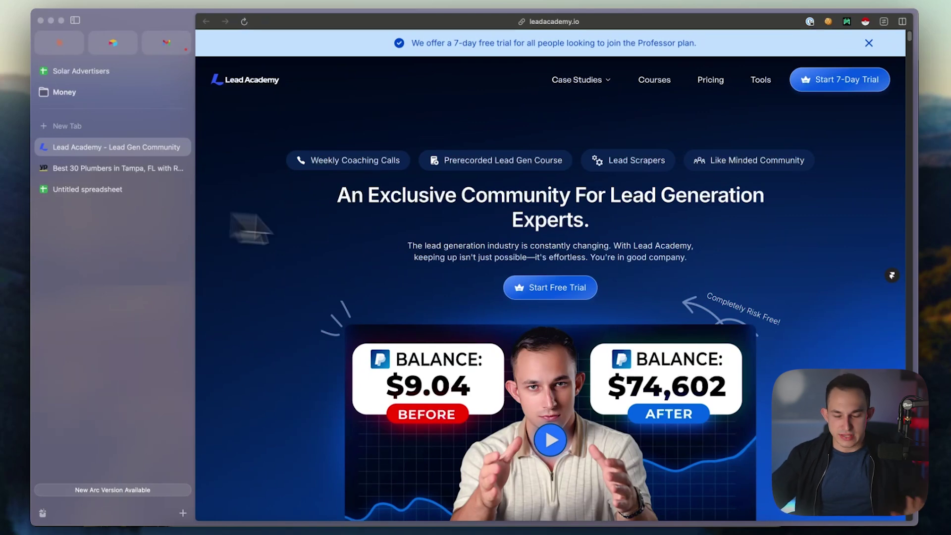
Scroll down to the Lead Academy Tools cards, including the YellowPages Scraper.
scroll(480, 237, "down", 10)
scroll(462, 233, "down", 15)
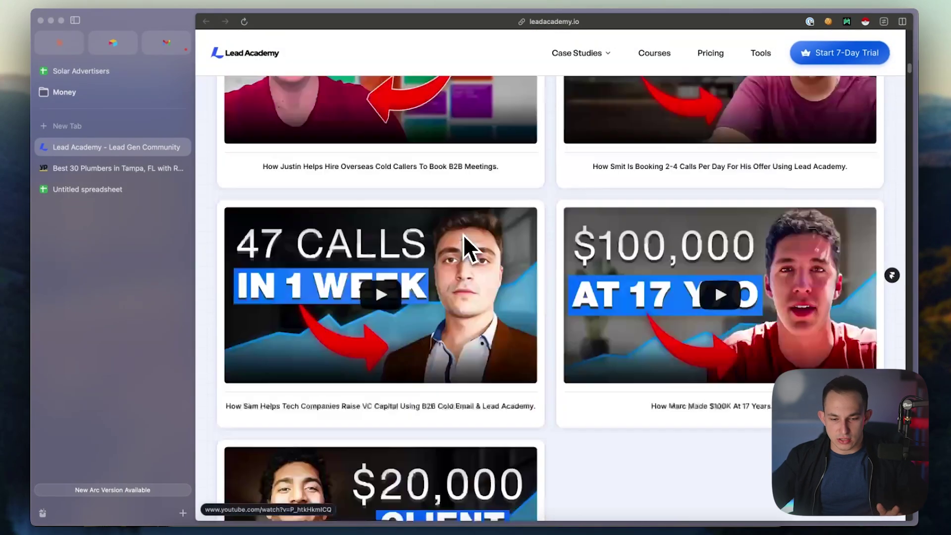
scroll(462, 256, "down", 20)
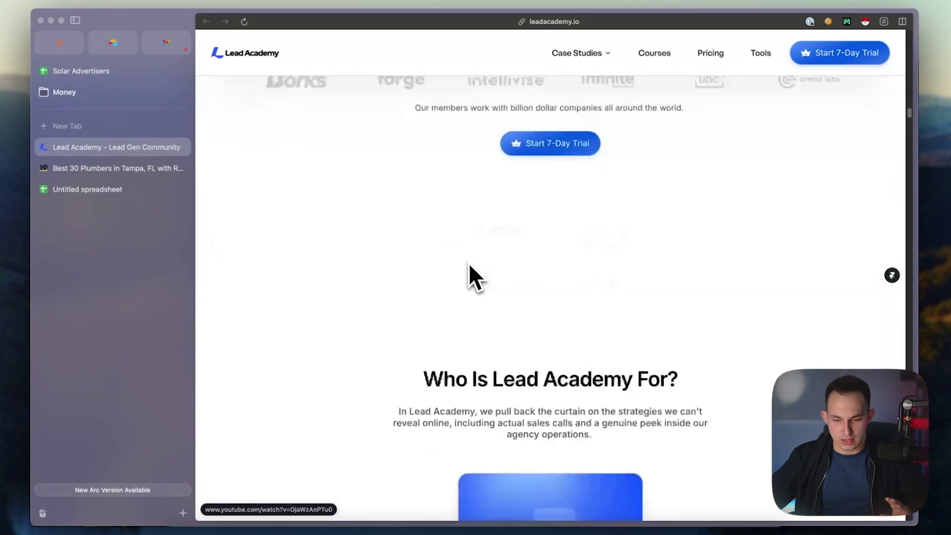
scroll(416, 233, "down", 20)
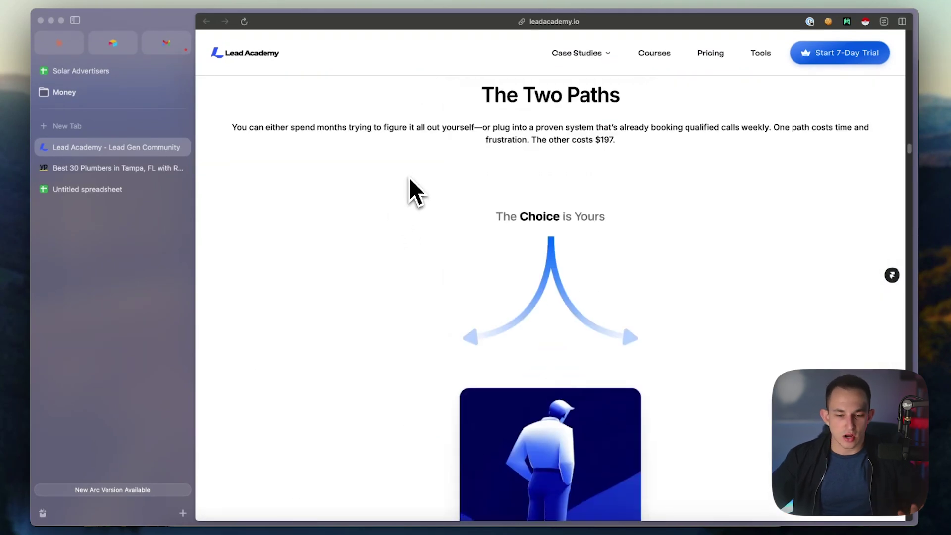
scroll(416, 232, "down", 20)
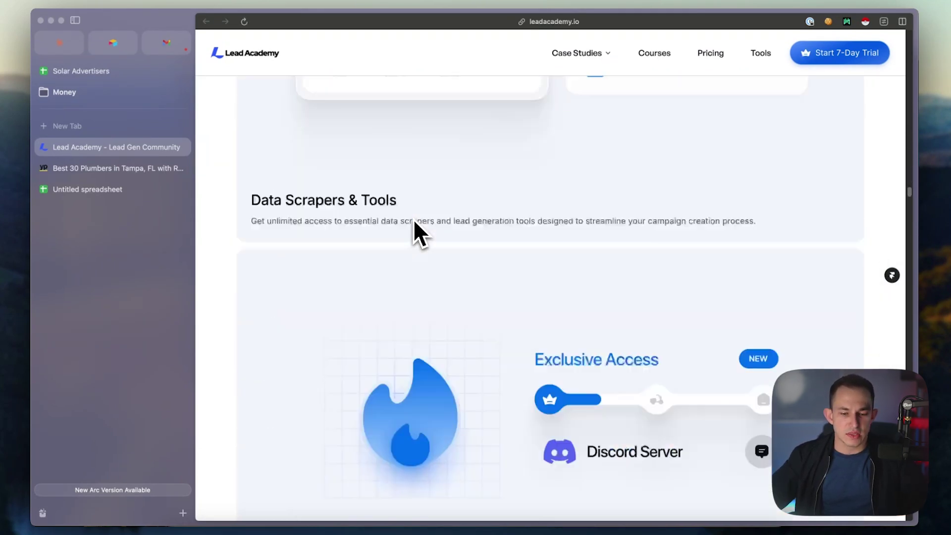
scroll(413, 221, "down", 10)
scroll(413, 220, "up", 4)
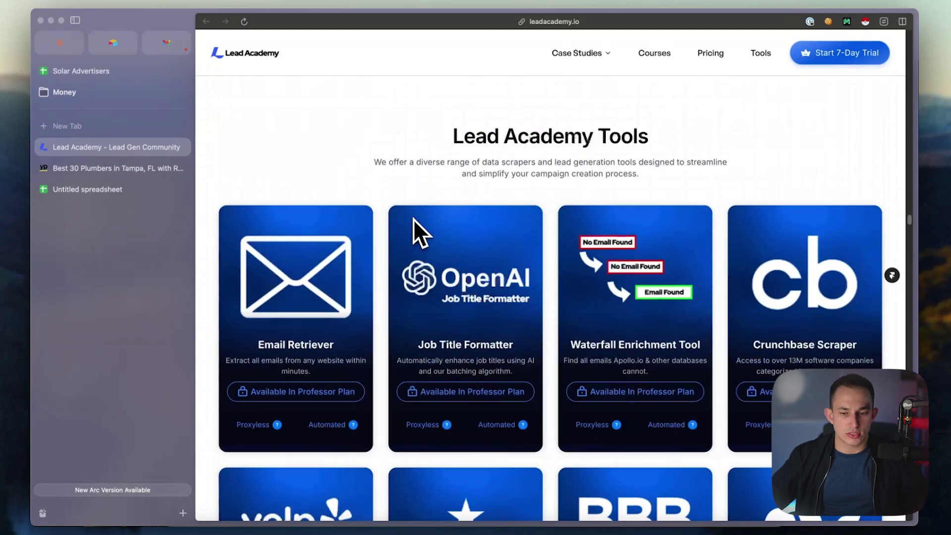
scroll(413, 219, "down", 6)
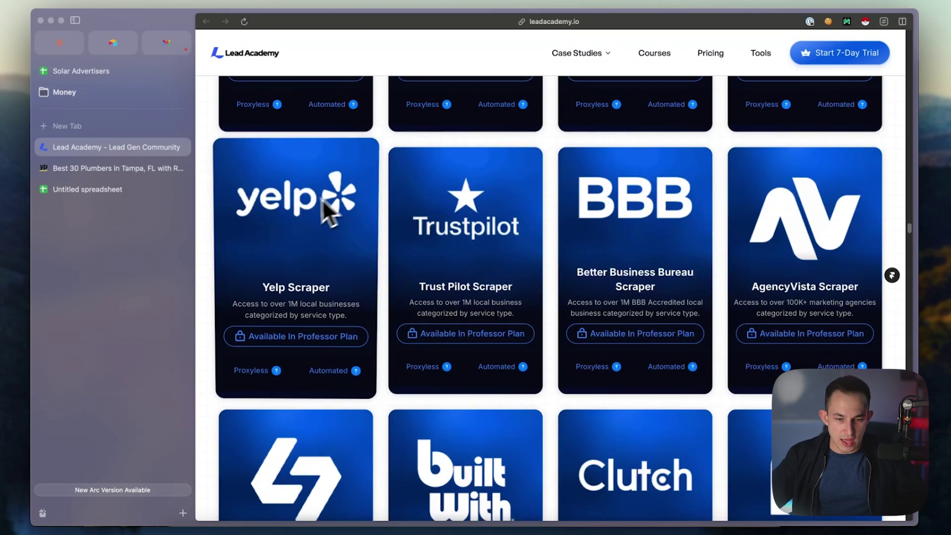
scroll(619, 188, "down", 4)
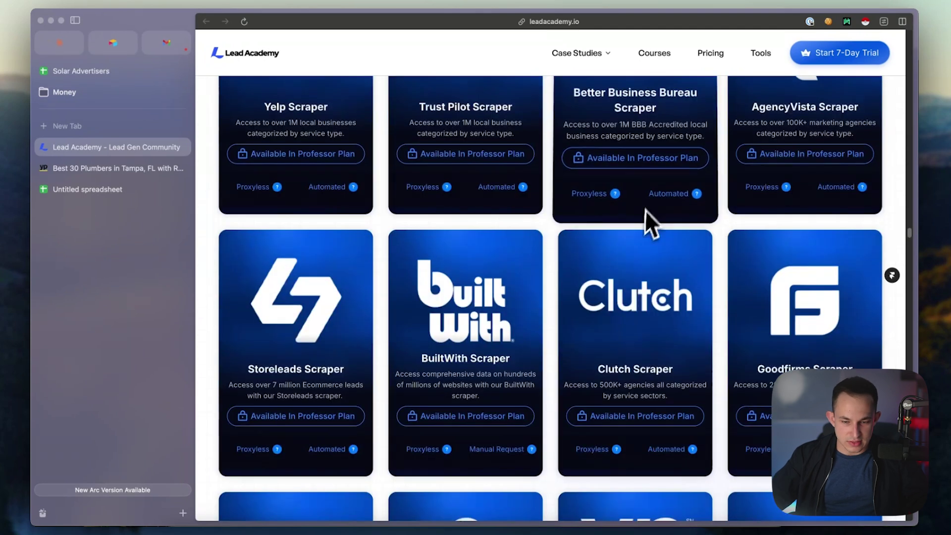
scroll(669, 193, "down", 2)
scroll(658, 233, "down", 2)
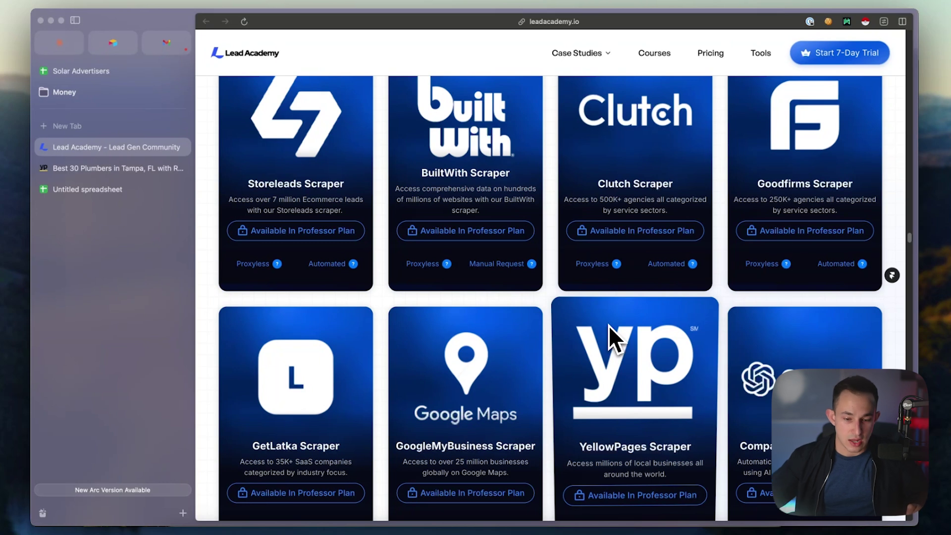
left_click(396, 531)
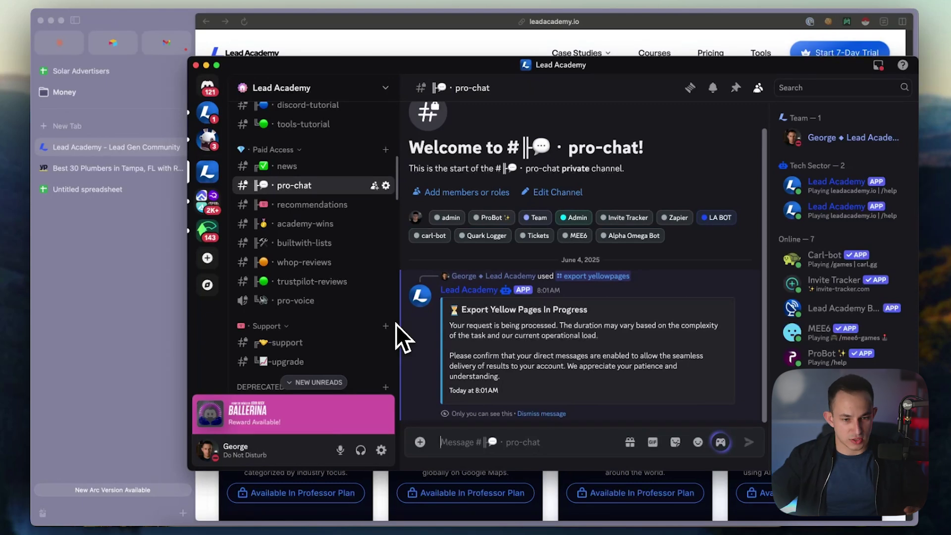
Open the bot's 824-result plumber export from Drive in Google Sheets as Data Report (3).
left_click(207, 112)
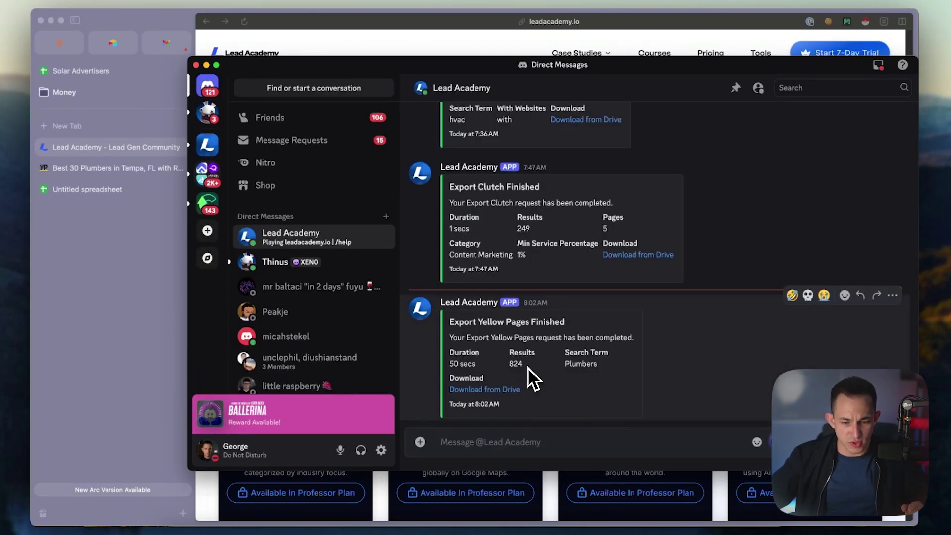
left_click(506, 389)
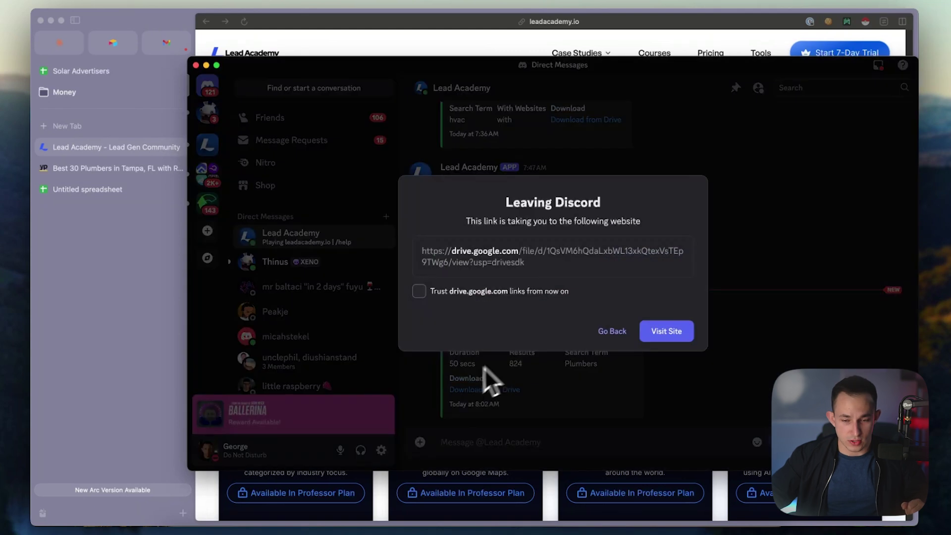
left_click(678, 333)
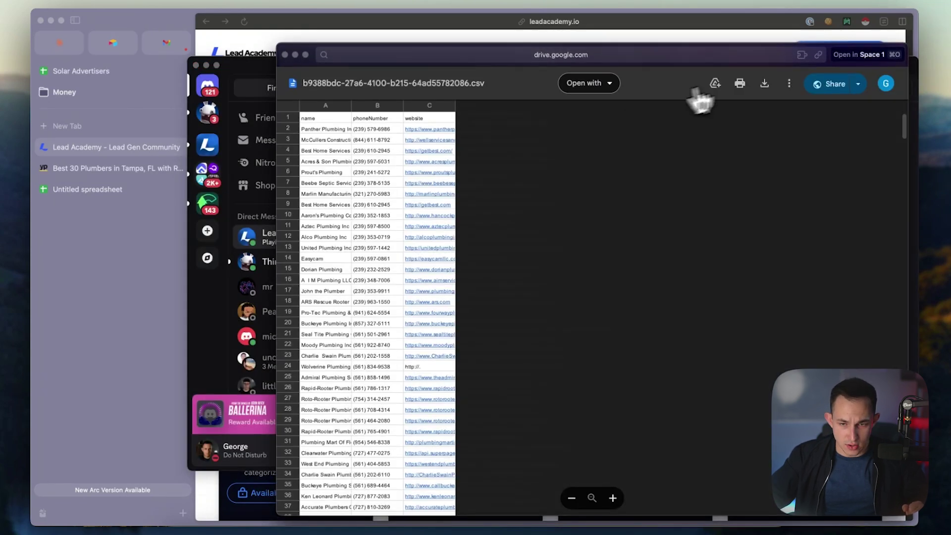
left_click(608, 83)
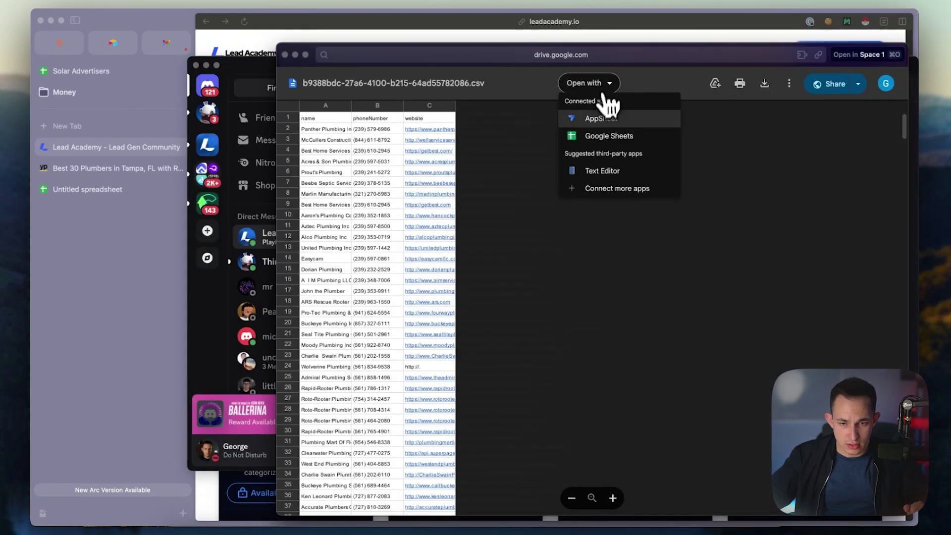
left_click(593, 133)
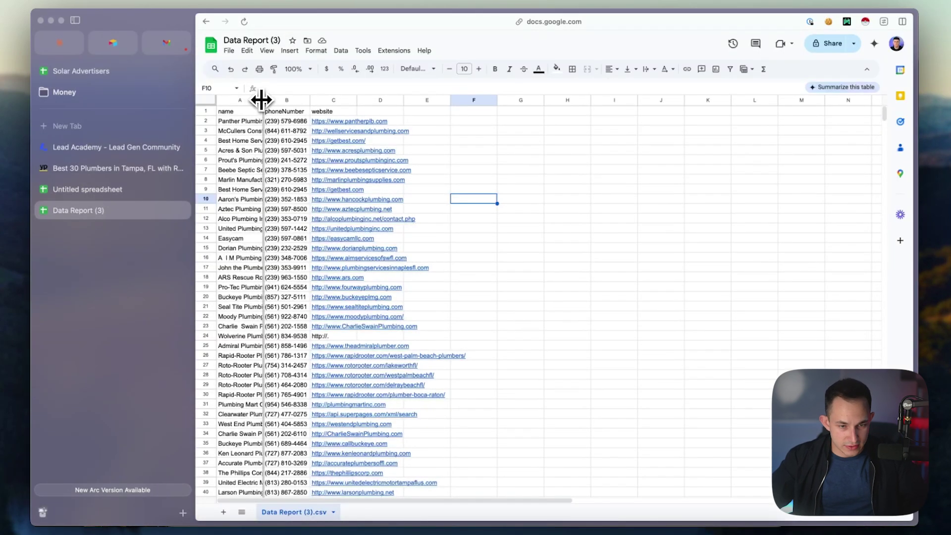
Widen column A for business names and column C for website URLs.
left_click_drag(263, 100, 310, 309)
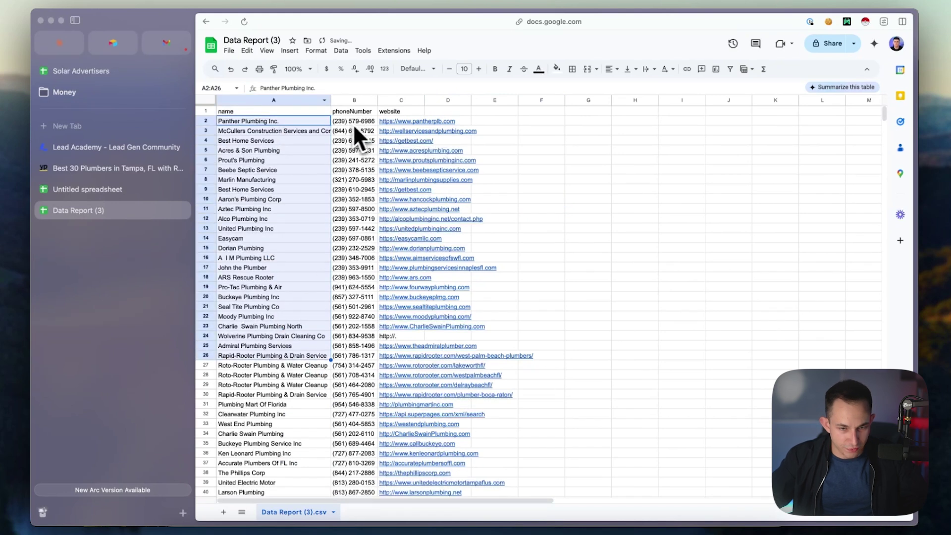
left_click_drag(352, 124, 335, 386)
left_click(413, 133)
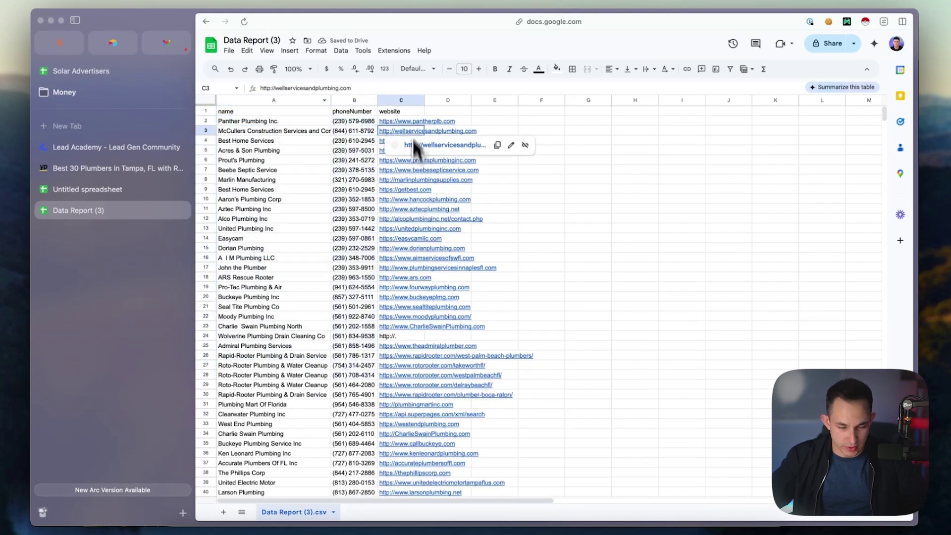
left_click_drag(413, 132, 435, 328)
left_click(437, 317)
left_click_drag(422, 97, 541, 98)
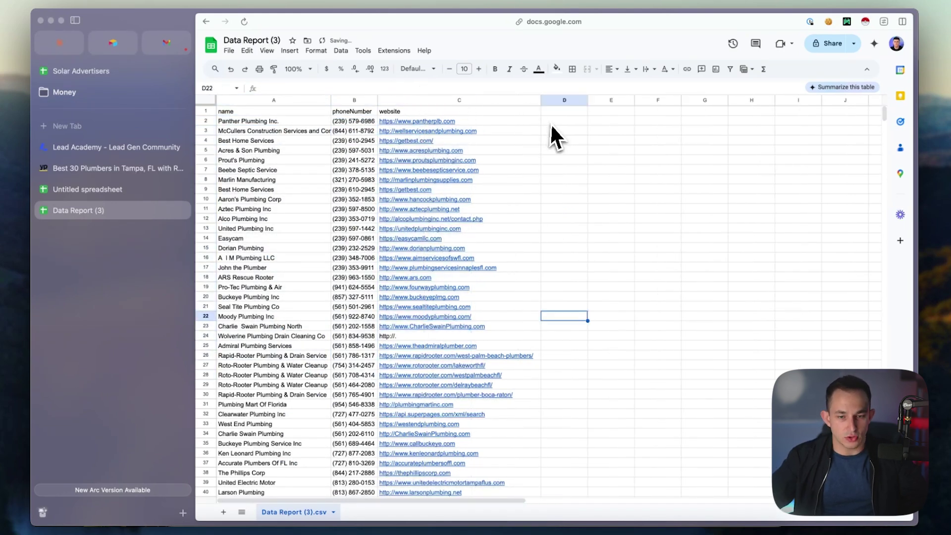
left_click(633, 212)
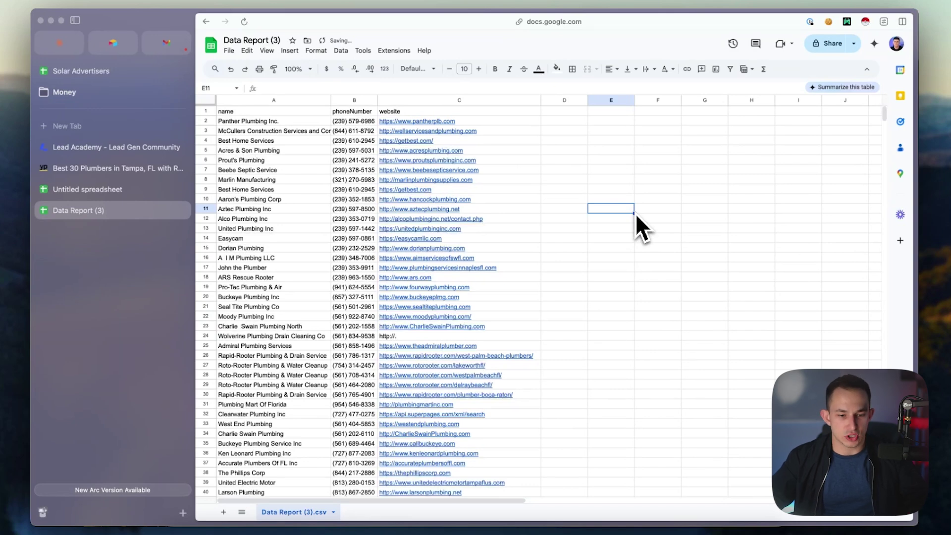
Select and copy the website URLs in C2:C825.
left_click_drag(435, 120, 435, 149)
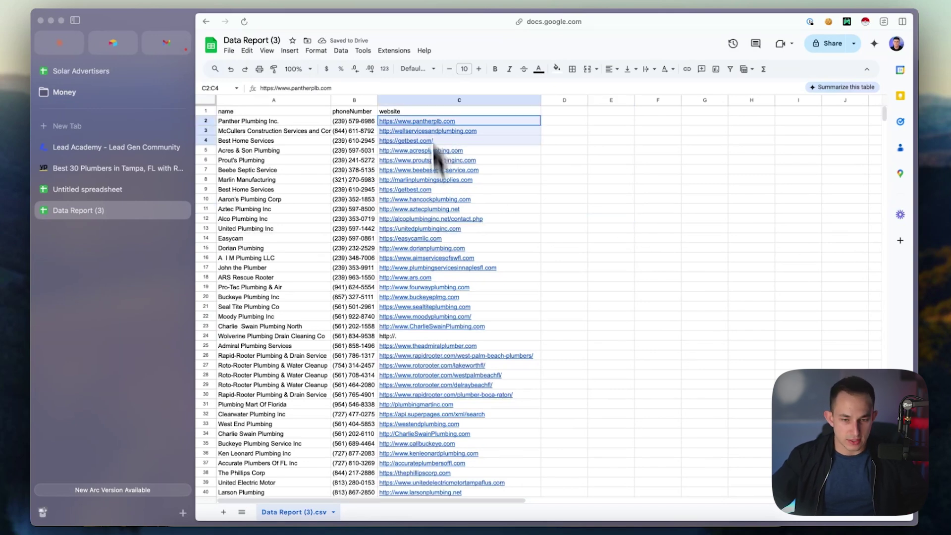
key("ctrl+shift+Down")
key("shift+Down")
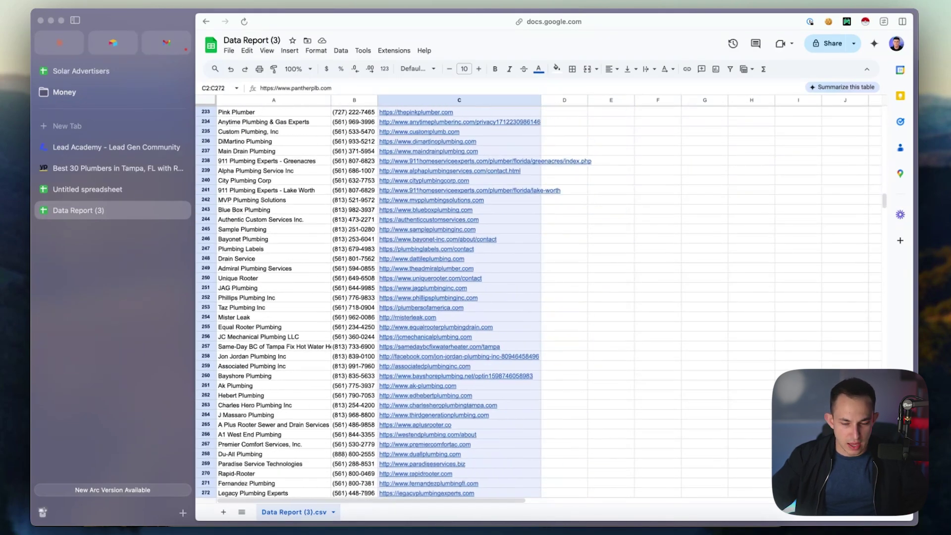
key("shift+Down")
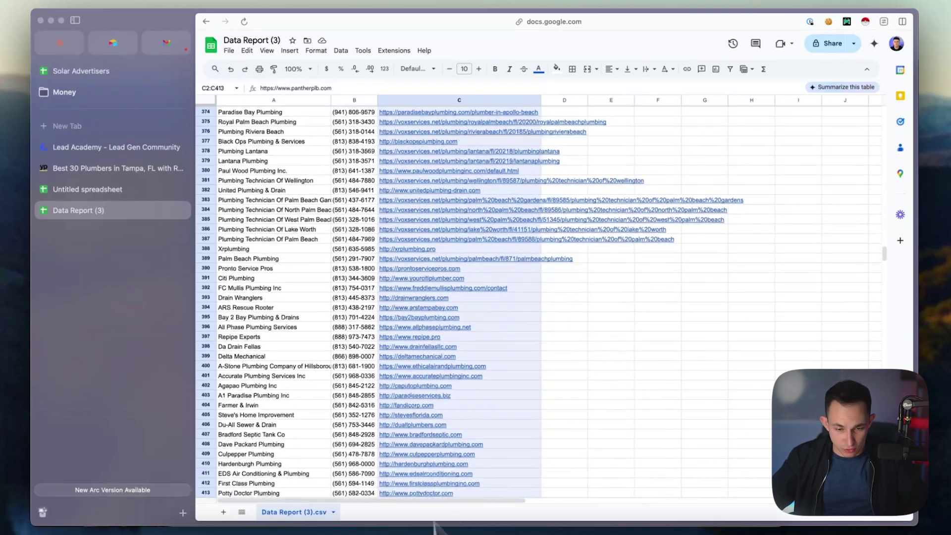
key("shift+Down")
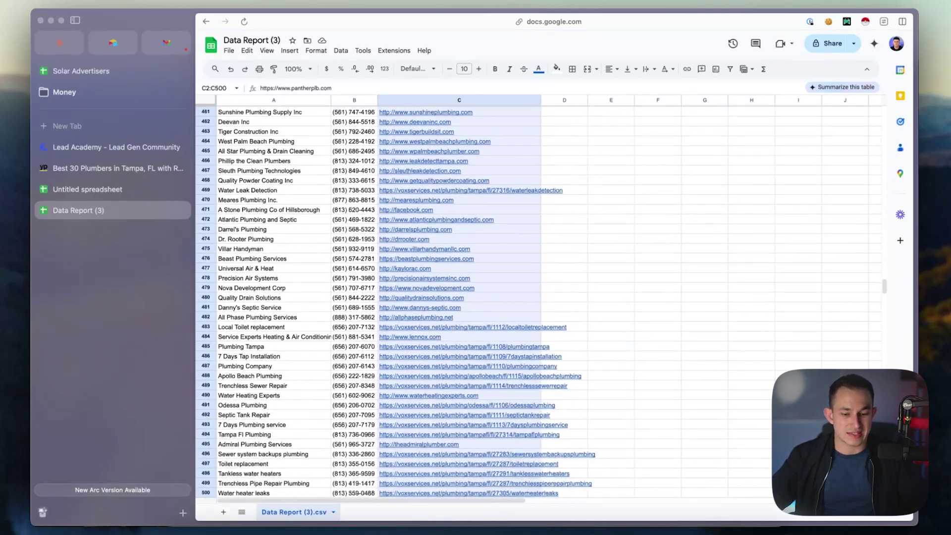
left_click(433, 405)
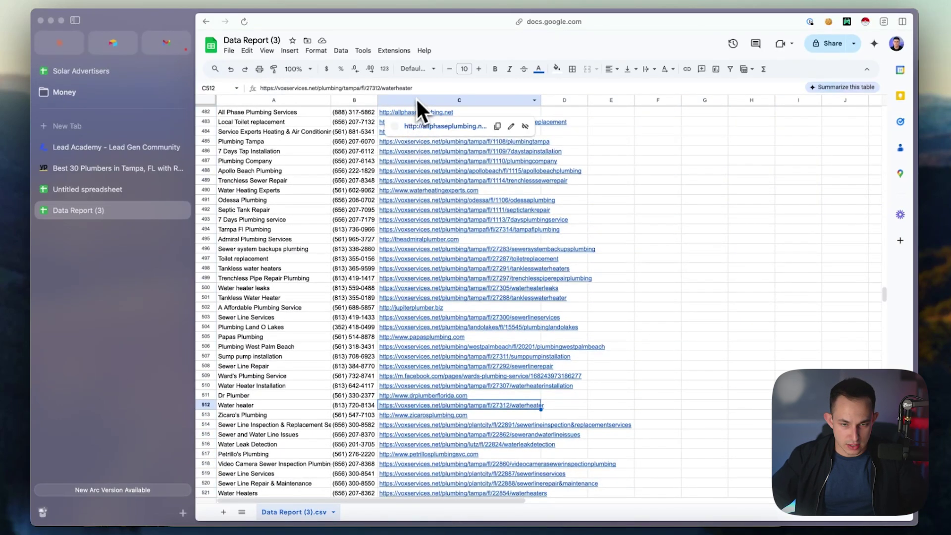
left_click(432, 100)
scroll(509, 261, "down", 3)
scroll(510, 265, "down", 20)
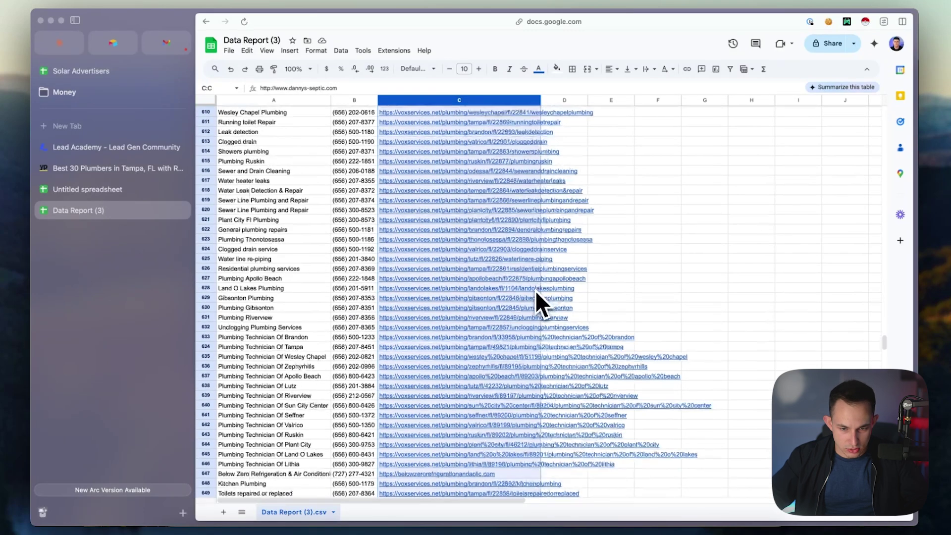
scroll(473, 302, "up", 6)
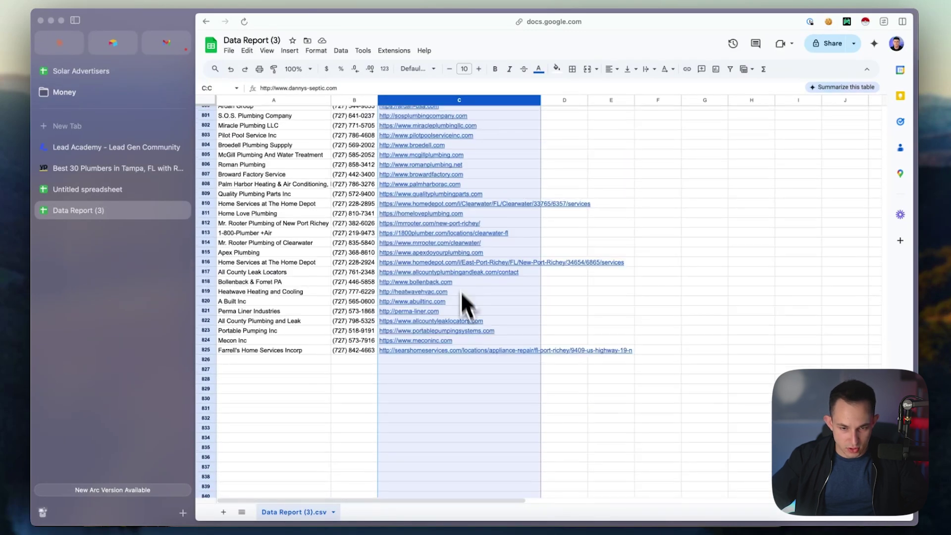
left_click_drag(433, 350, 428, 124)
key("cmd+c")
Open apollo.io in a new browser tab and log in.
key("cmd+t")
type("apo")
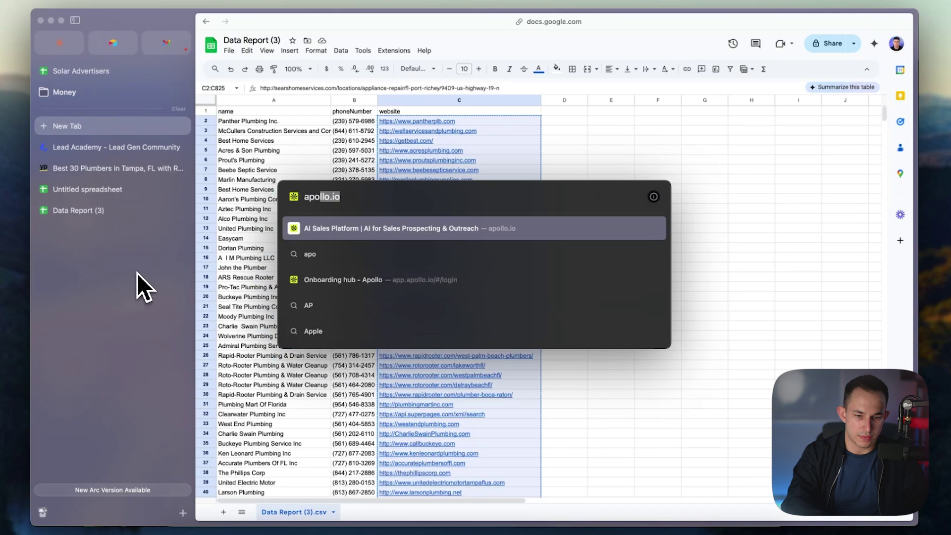
key("Return")
left_click(799, 48)
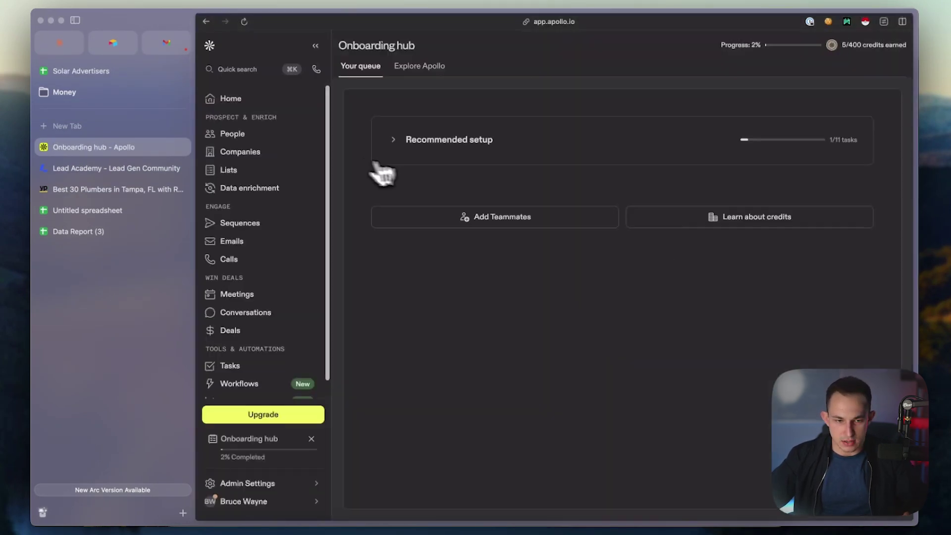
Search Apollo Companies using the pasted plumber website include list, returning 308 companies.
left_click(256, 144)
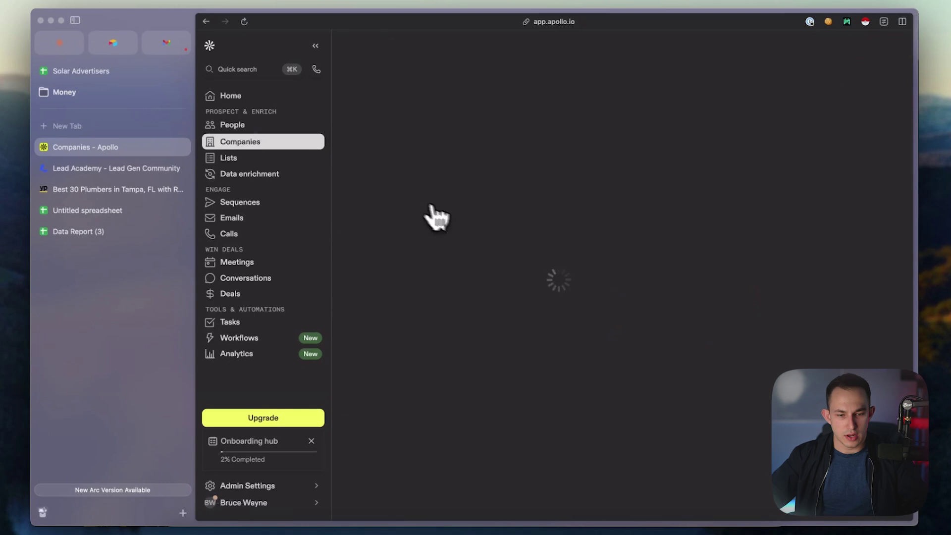
left_click(367, 194)
left_click(397, 396)
left_click(416, 450)
key("ctrl+v")
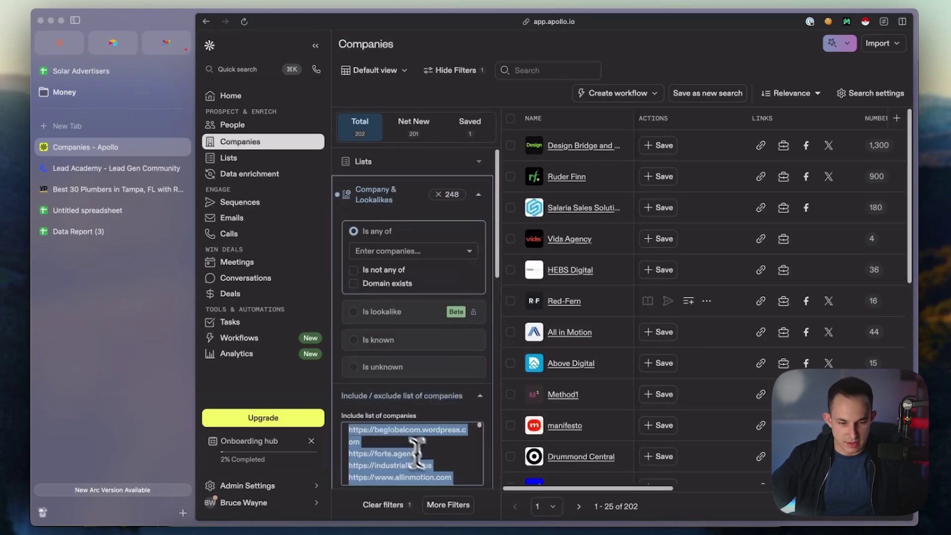
scroll(444, 403, "down", 3)
left_click(441, 426)
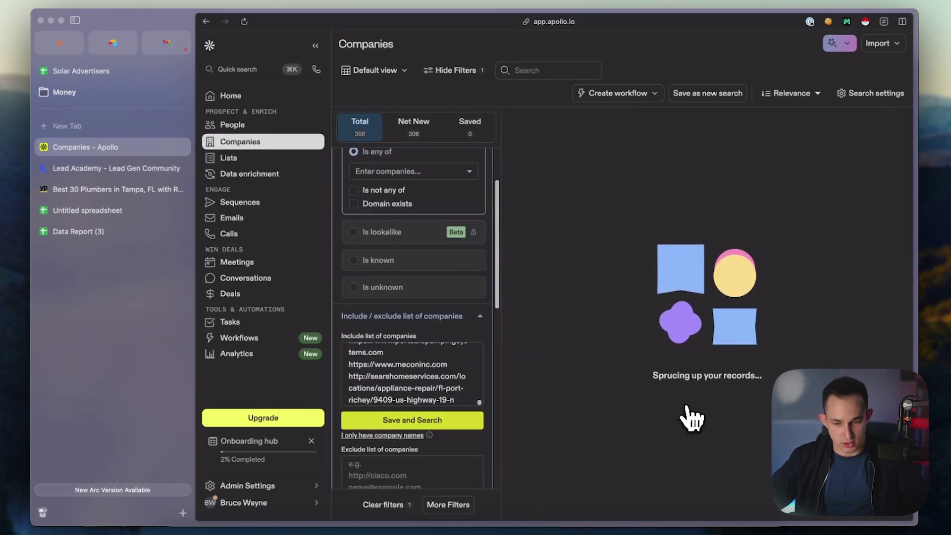
left_click_drag(639, 506, 616, 510)
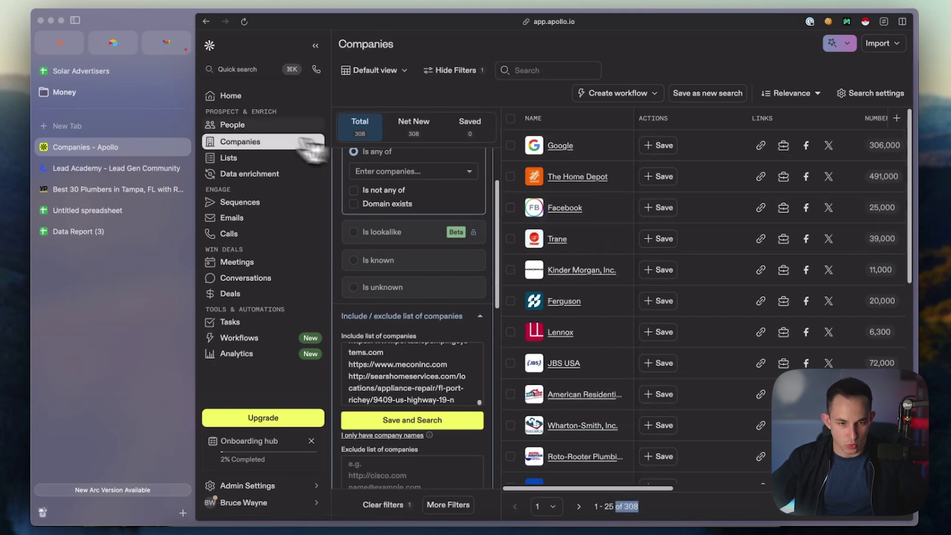
left_click(291, 124)
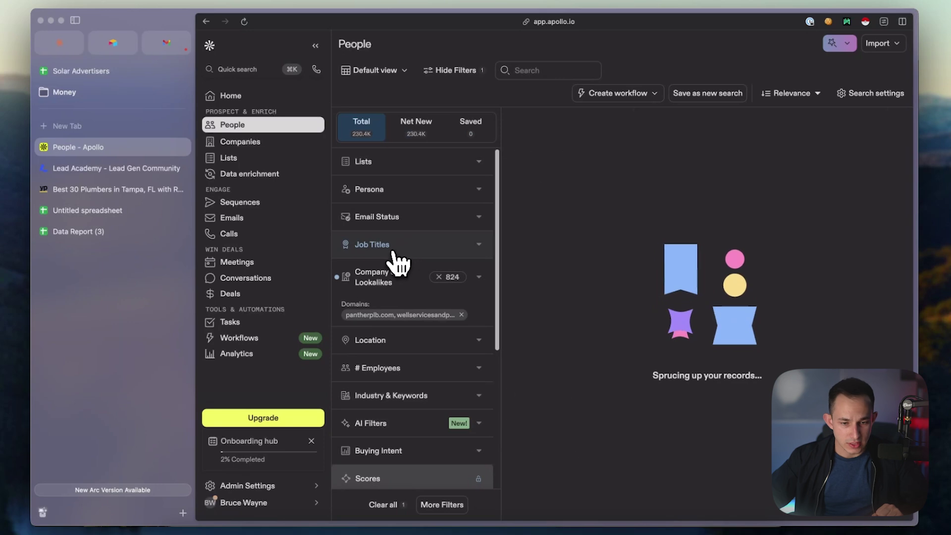
Limit People results to 1-10, 11-20 and 21-50 employee companies, showing 867 contacts.
left_click(411, 368)
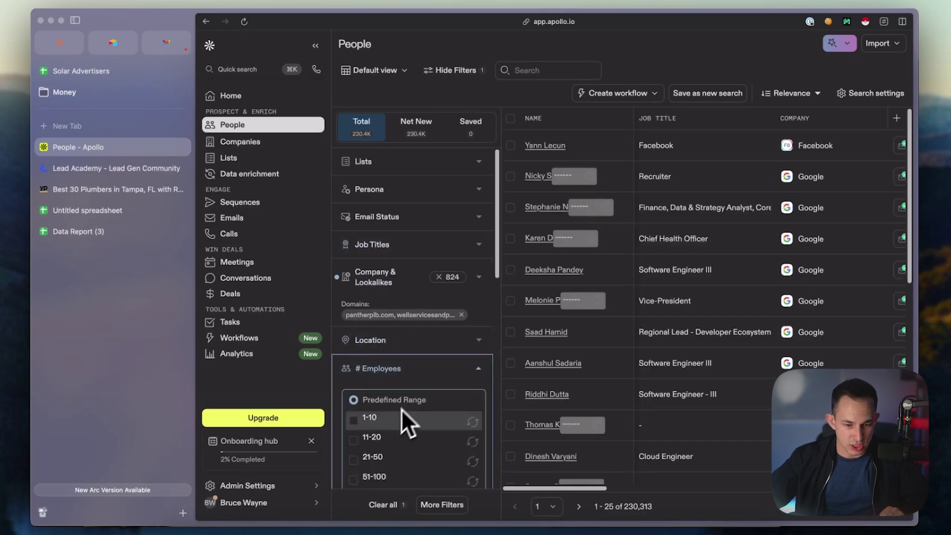
scroll(443, 416, "down", 1)
left_click(443, 415)
left_click(426, 398)
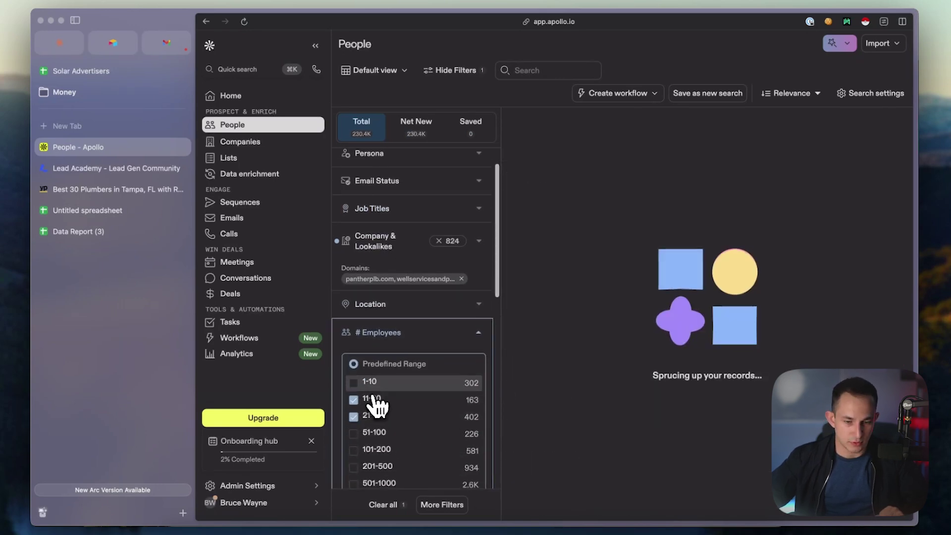
left_click(403, 382)
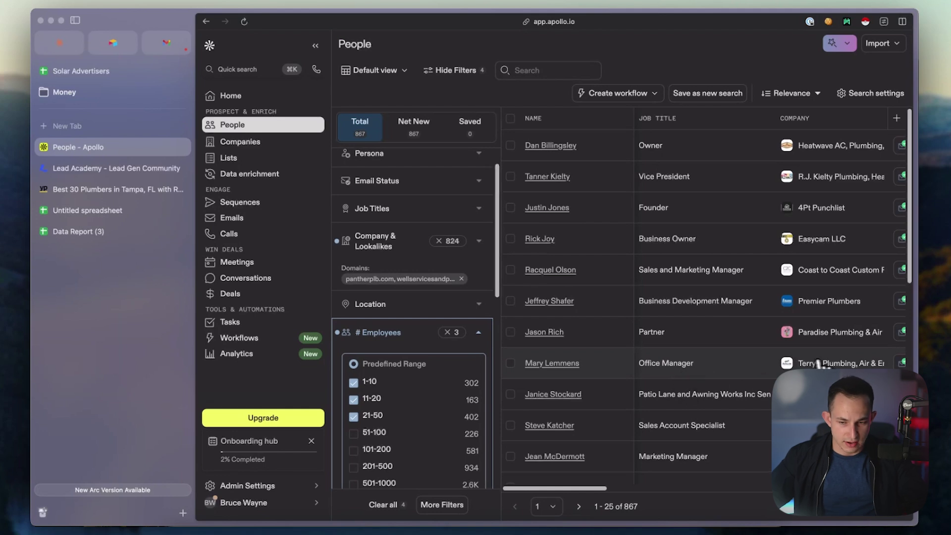
left_click_drag(589, 489, 619, 488)
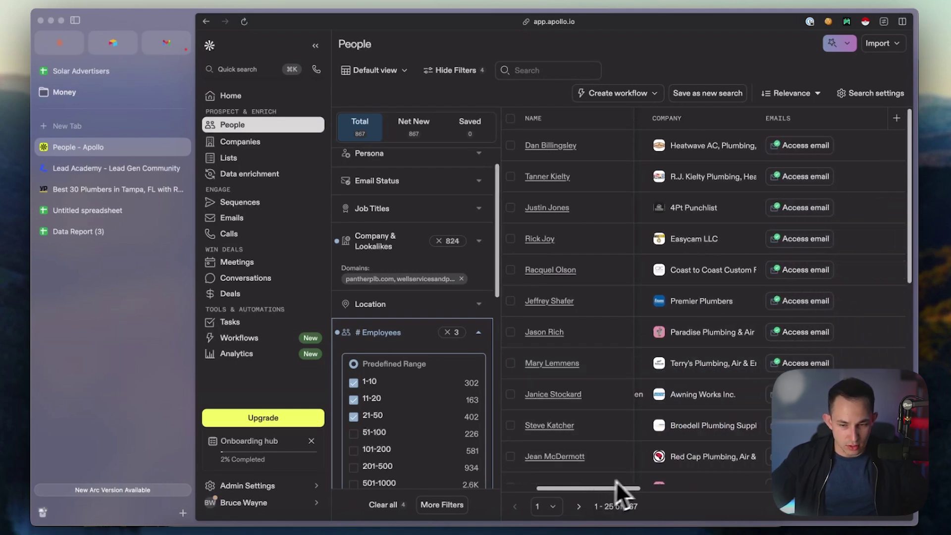